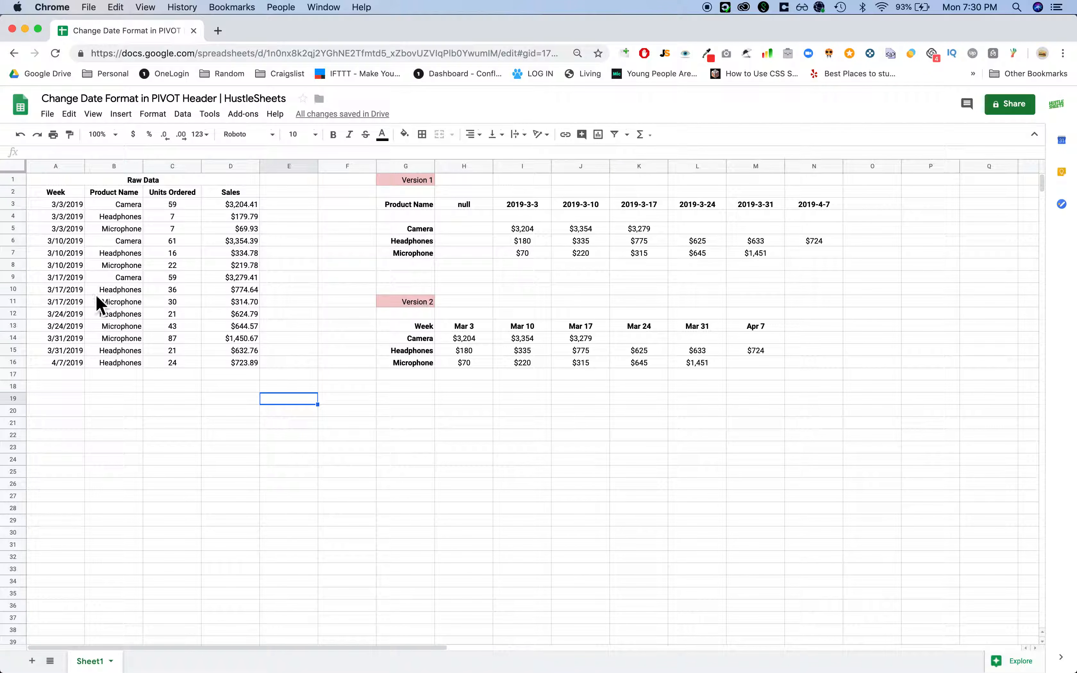
click(354, 206)
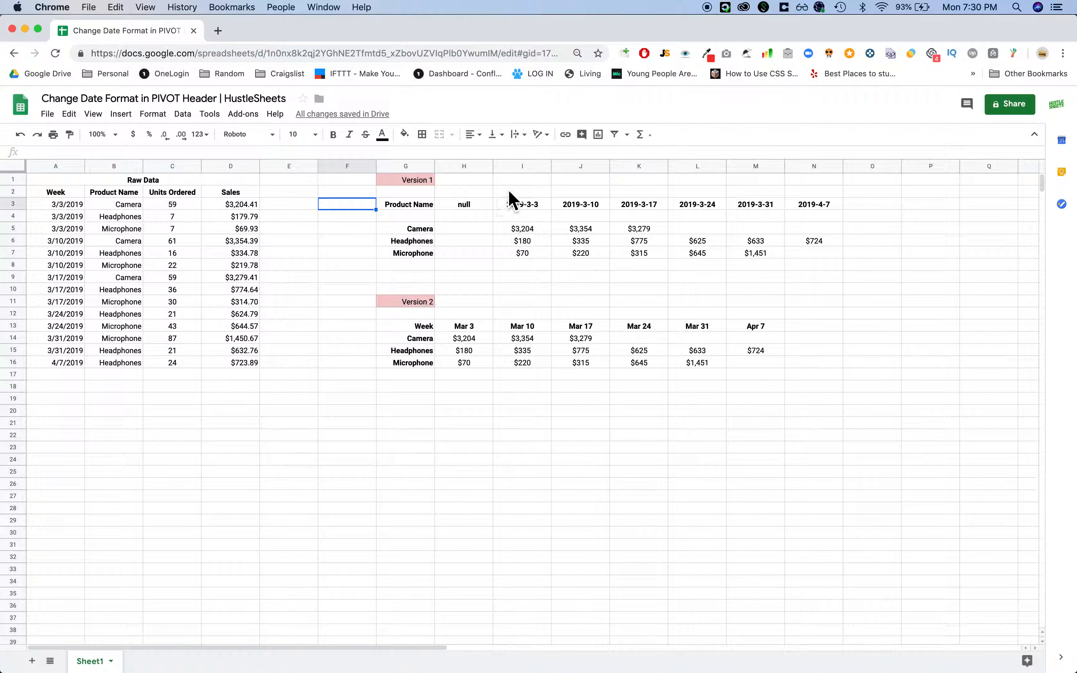
drag(426, 229, 649, 228)
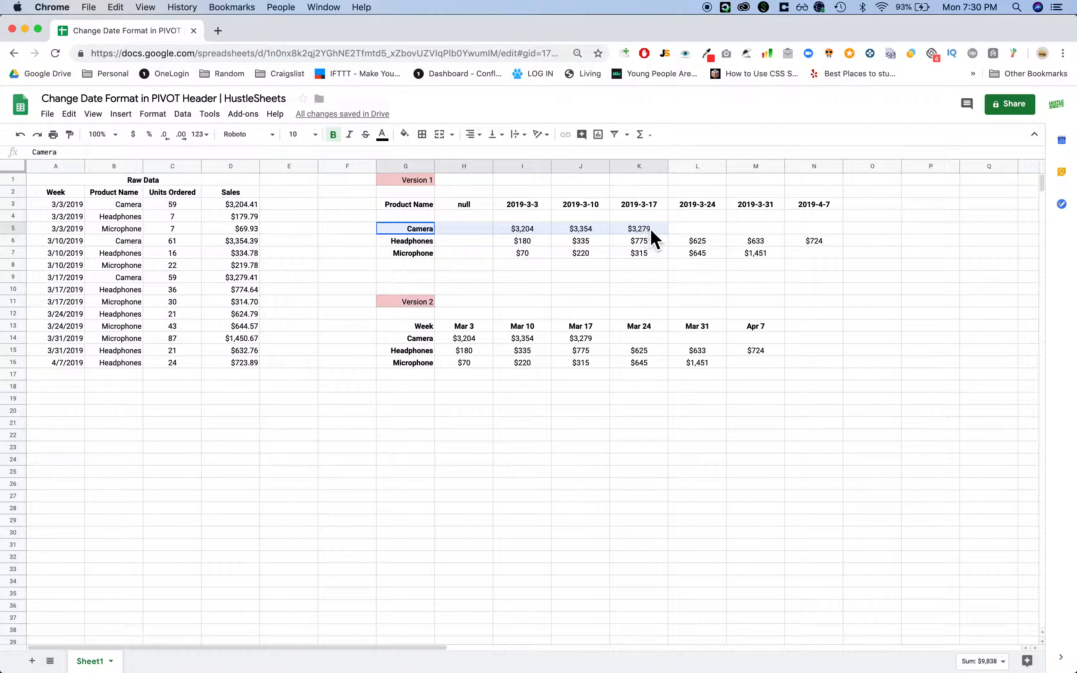
click(469, 253)
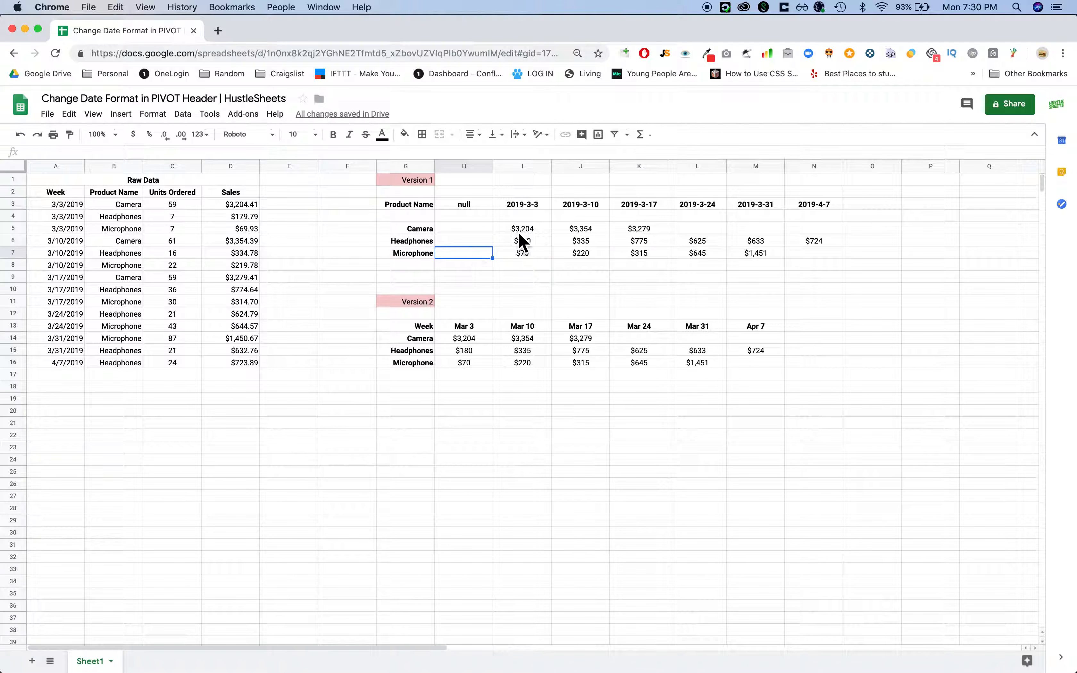
click(523, 278)
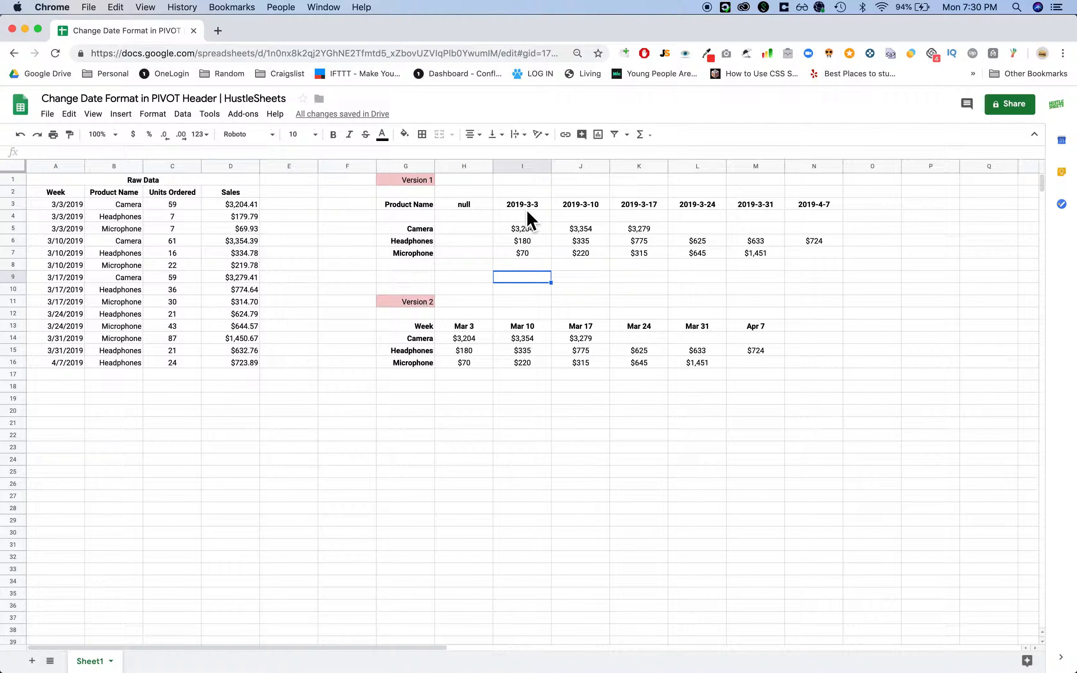
Step: Try to apply the "Sep 08" number format to the first date header in I3 of the Version 1 table
click(527, 209)
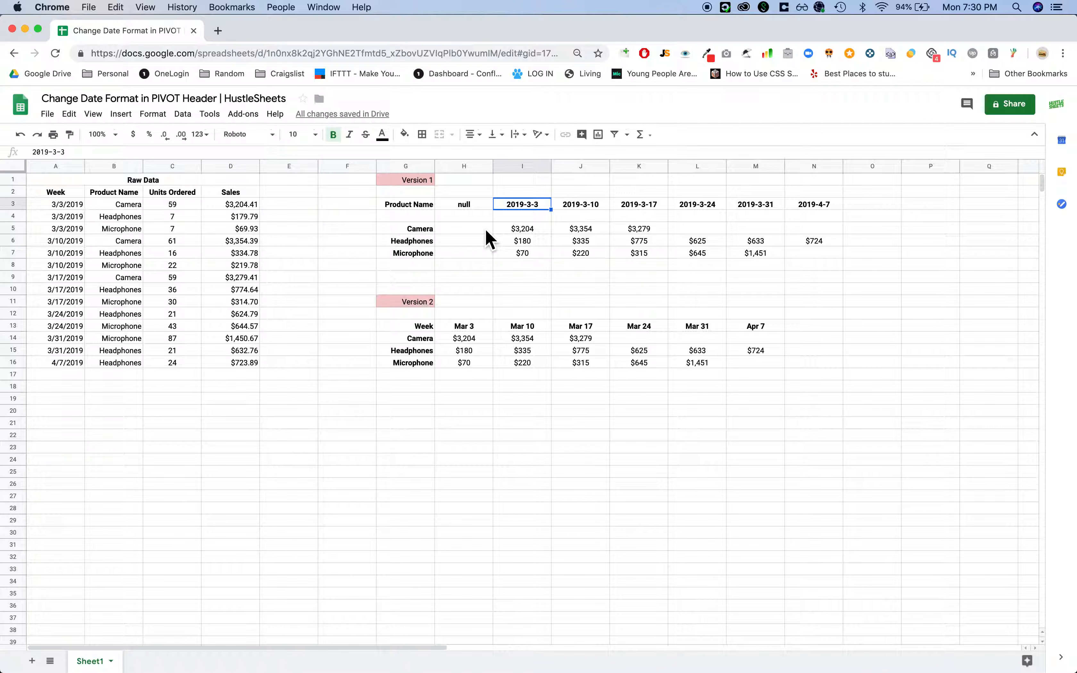
click(152, 114)
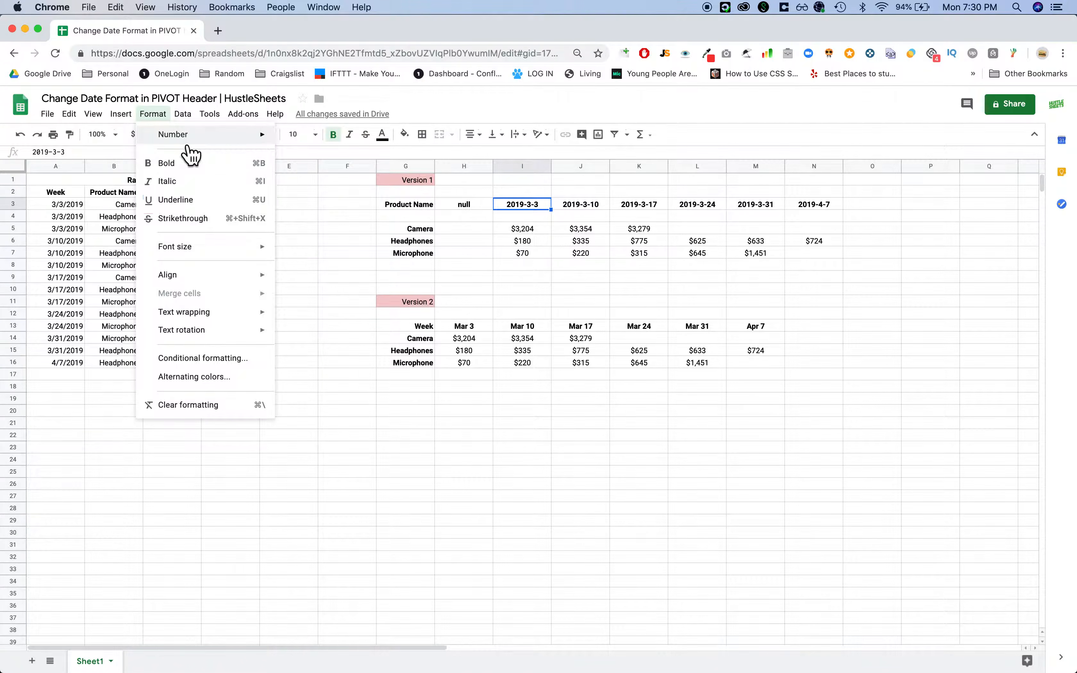
mouse_move(192, 138)
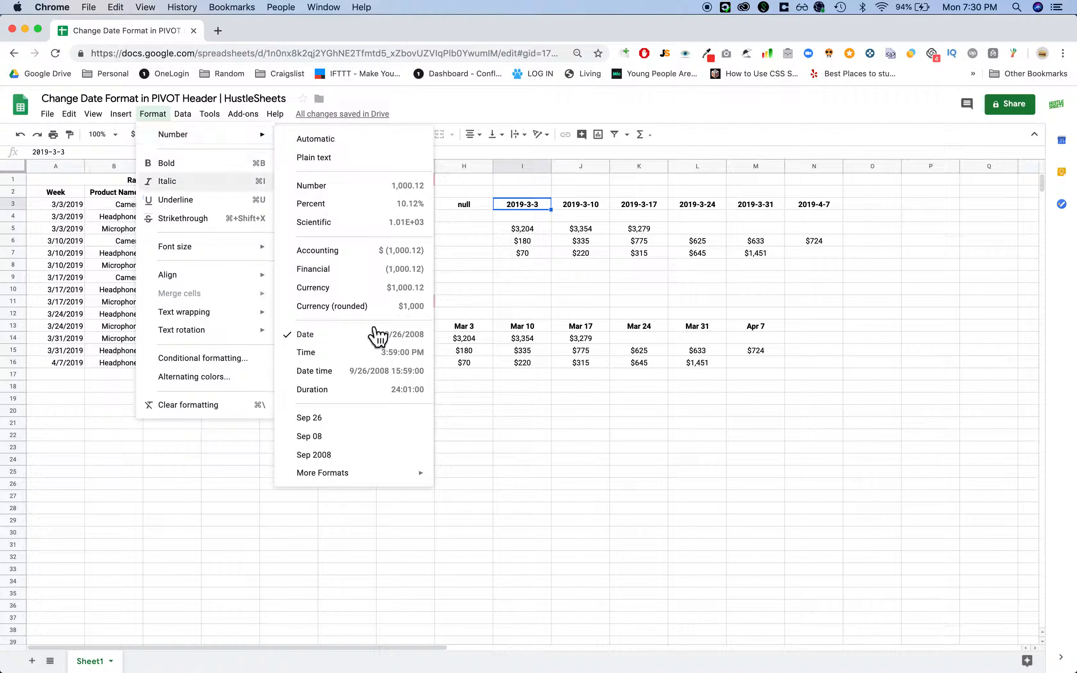
click(360, 432)
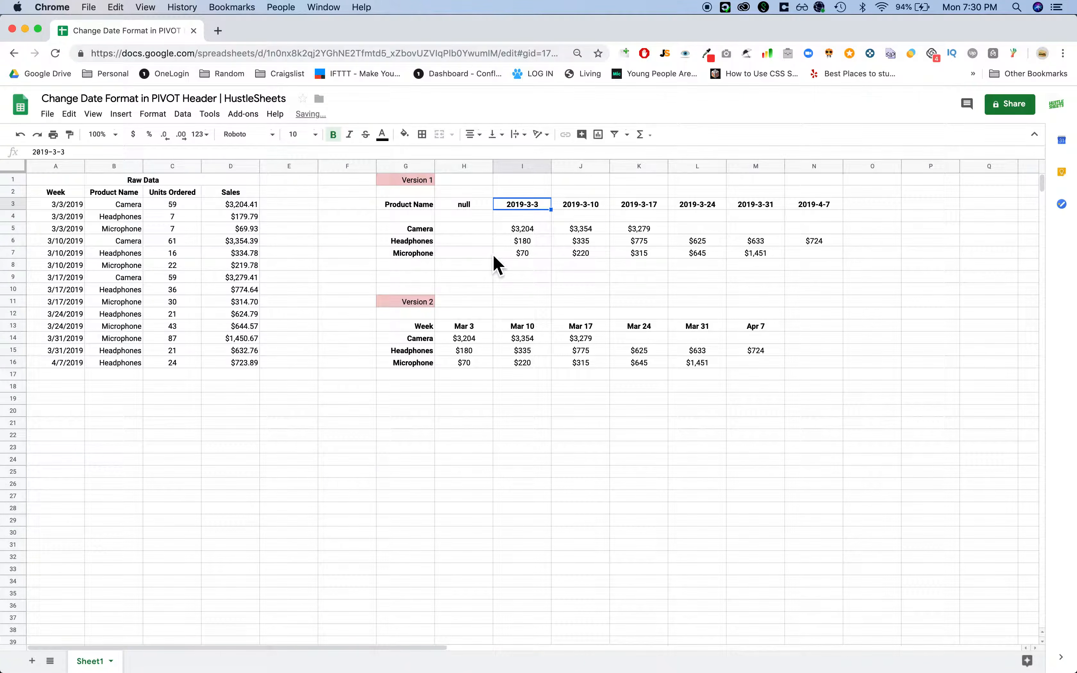
click(409, 403)
Step: Format the Version 2 table's week headers in H13:M13 with the Date number format
drag(458, 329, 754, 334)
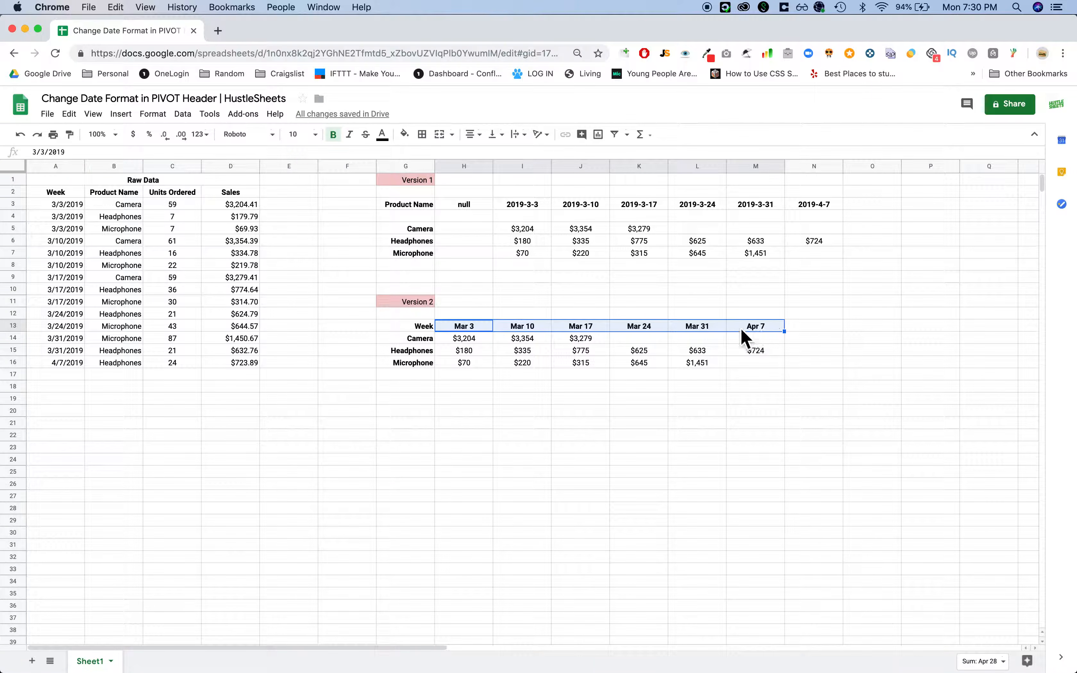
click(153, 114)
mouse_move(165, 142)
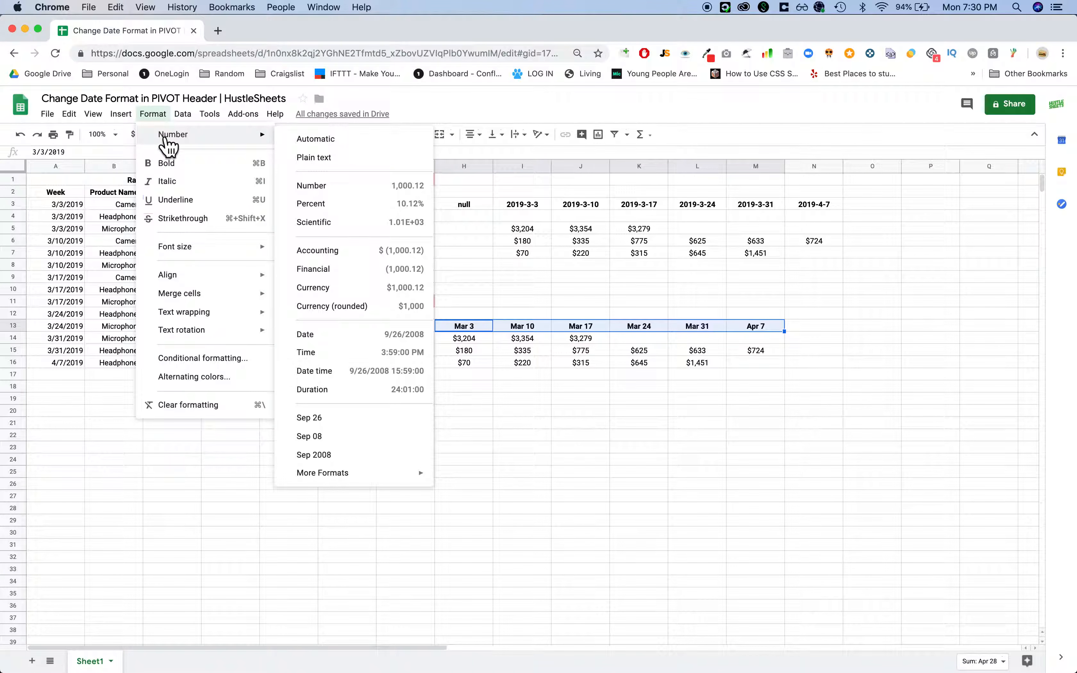
click(389, 335)
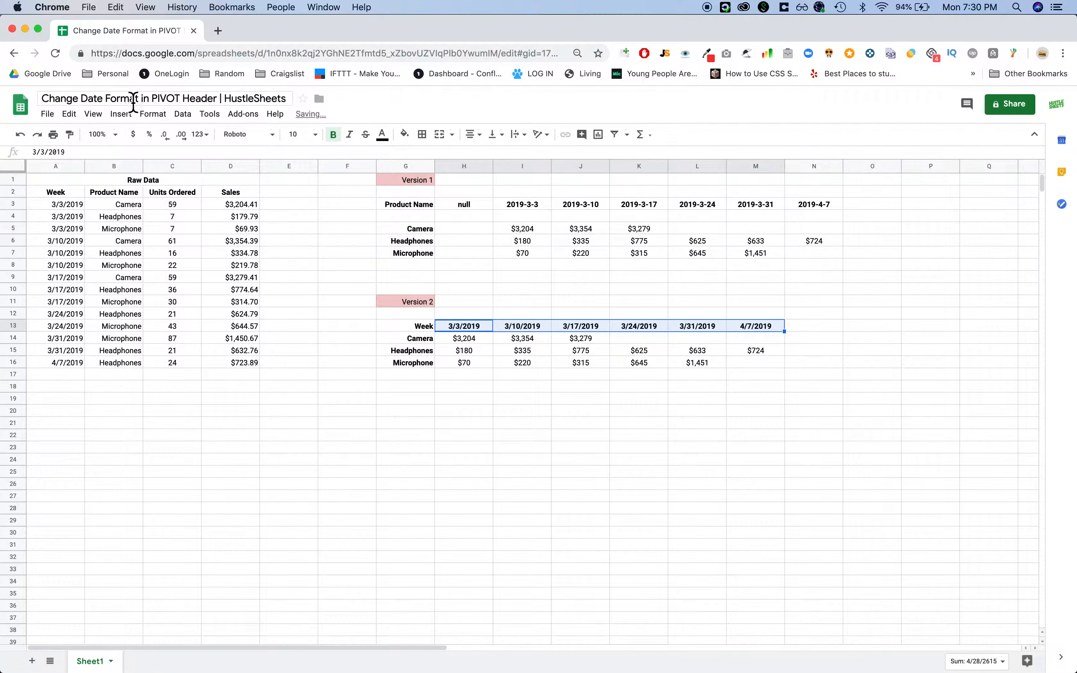
Step: Apply the "Sep 26" number format to the Version 2 week headers in H13:M13
click(153, 114)
mouse_move(178, 134)
click(355, 420)
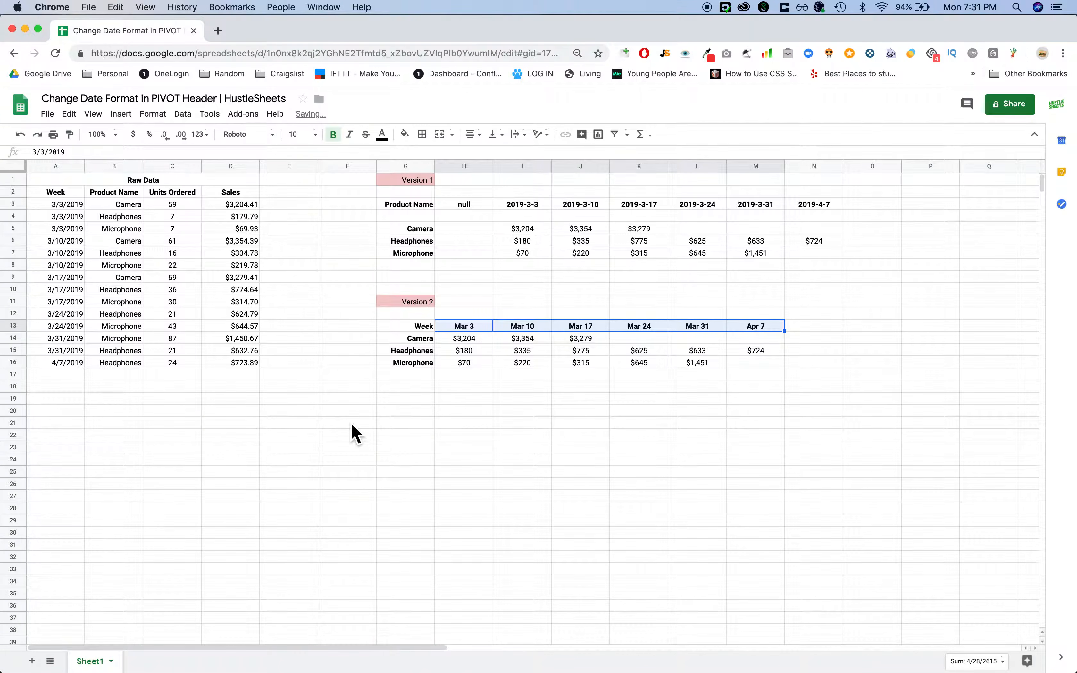
click(422, 426)
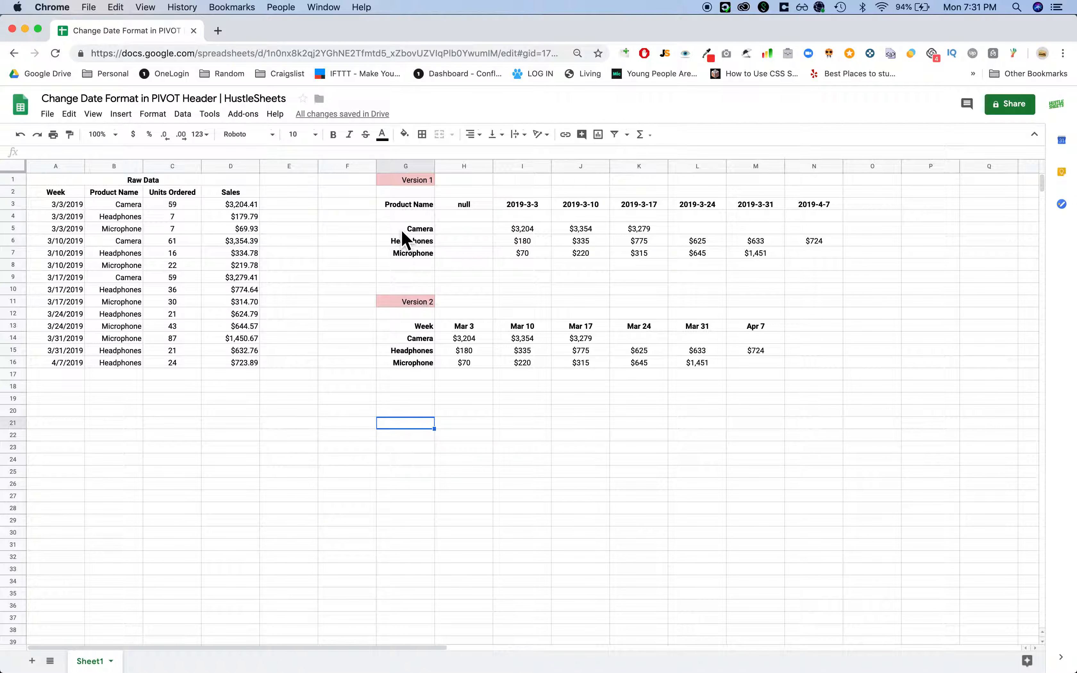
Step: Clear the Version 1 formula in G3 and re-enter it as =QUERY(A2:D,"SELECT B,SUM(D) GROUP BY B PIVOT A")
click(407, 208)
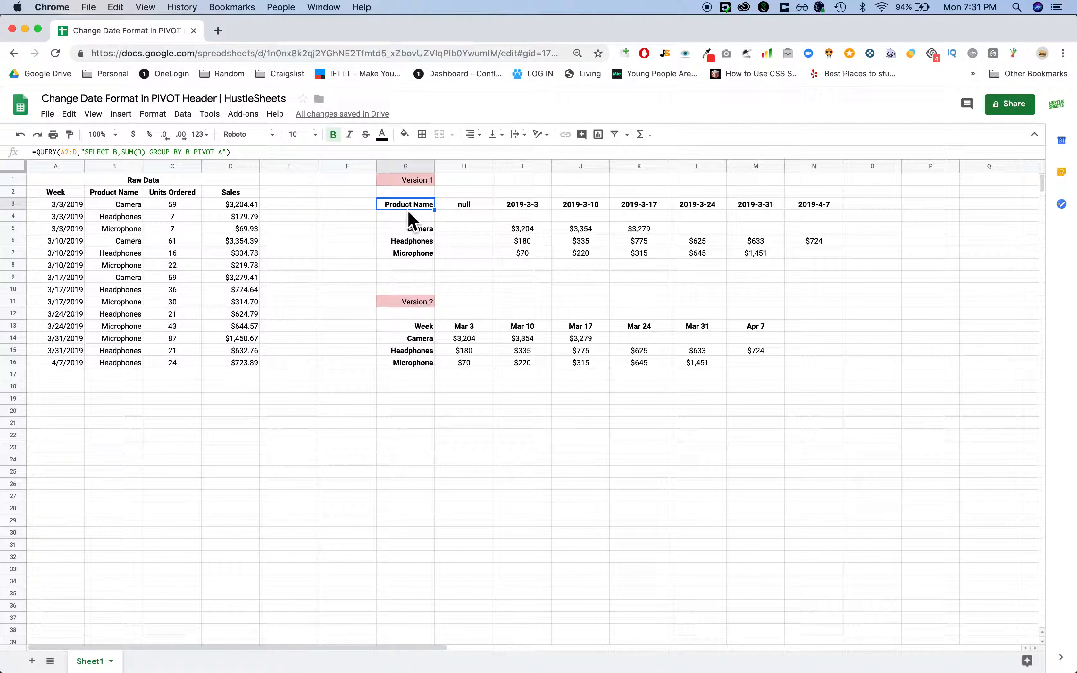
key(BackSpace)
text(=QUERY()
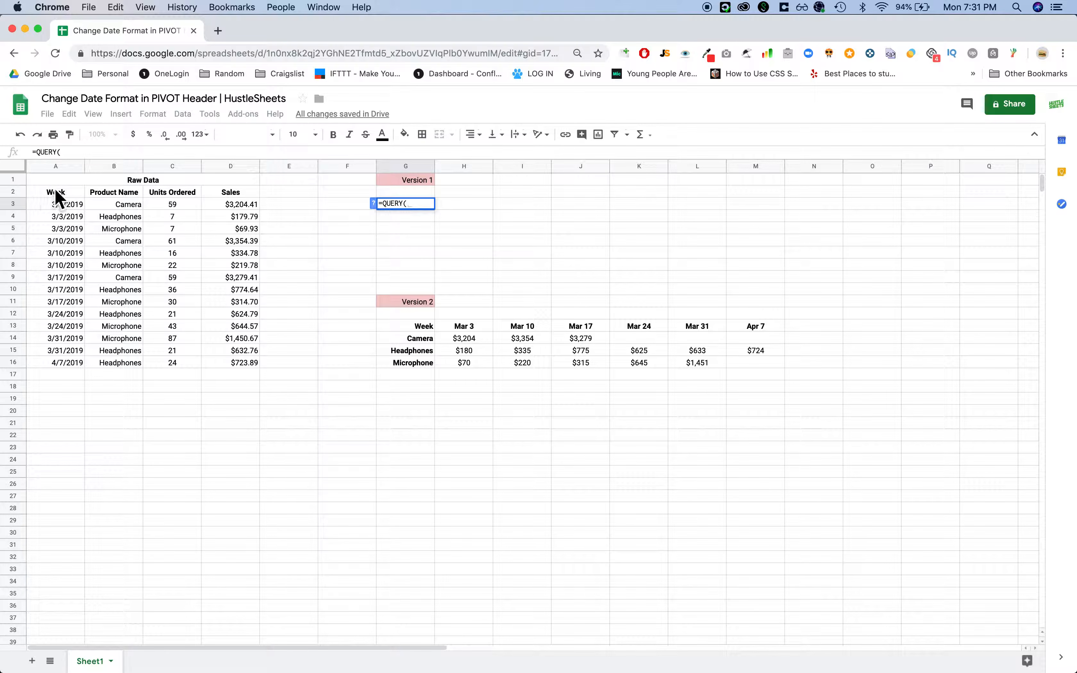
drag(52, 194, 240, 644)
text(,")
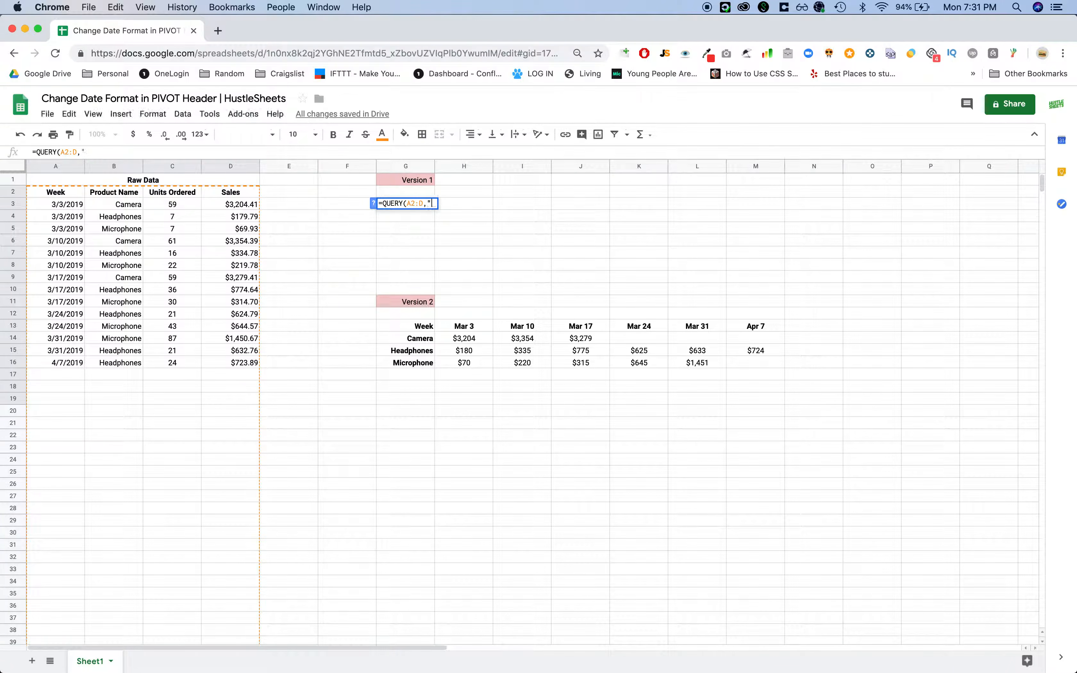
text(SELECT )
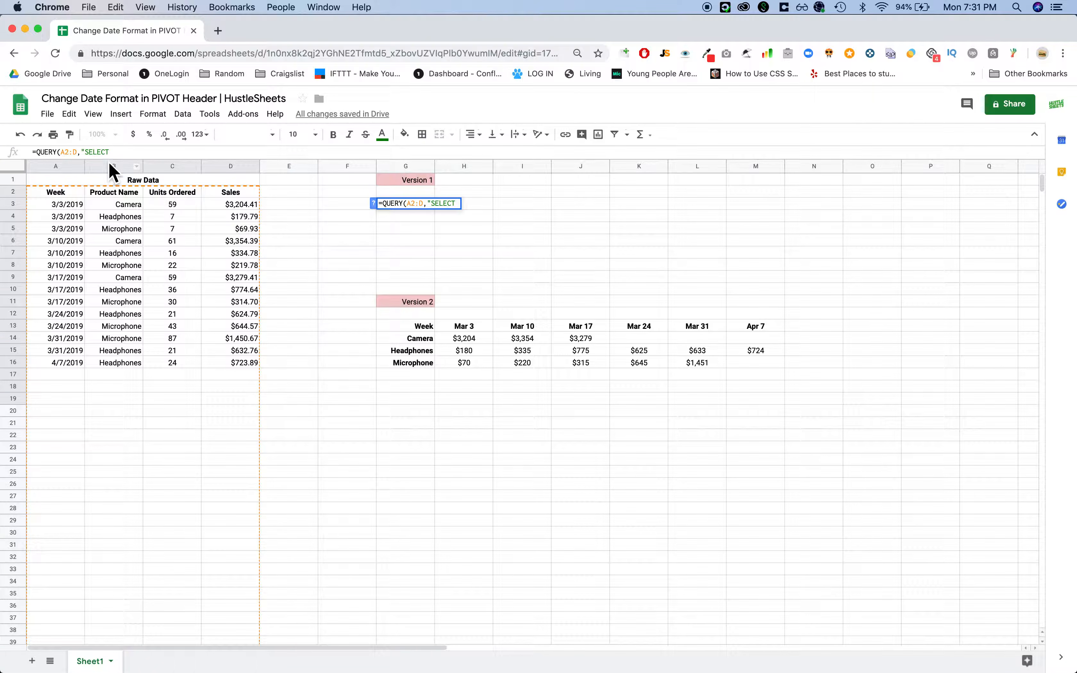
text(B,SUM(D)
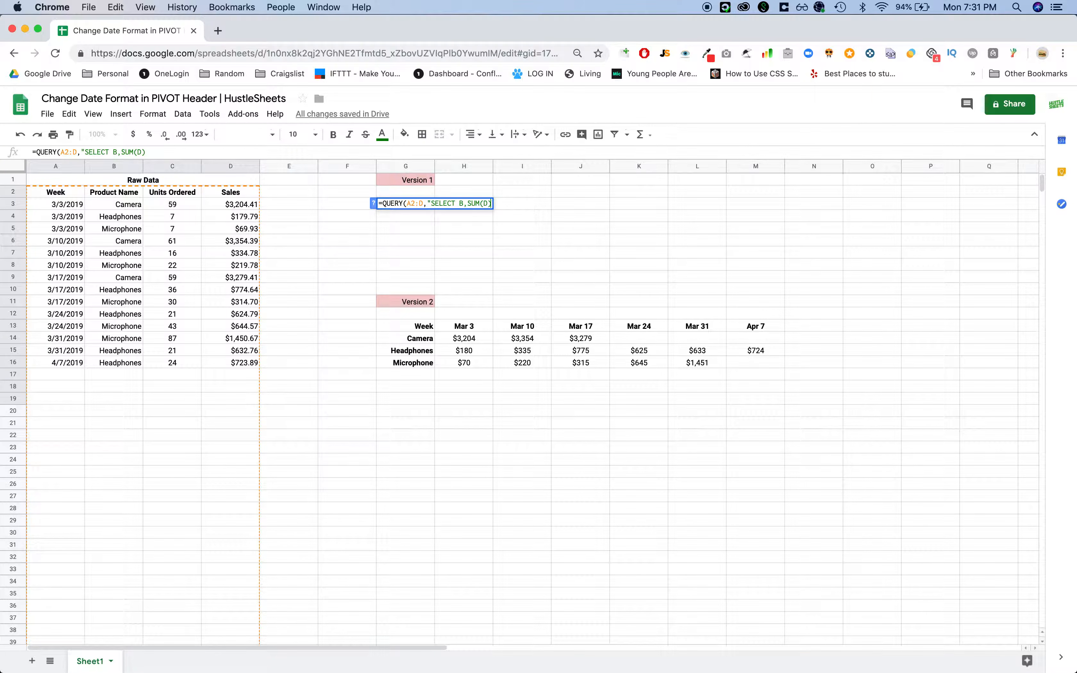
text() GROUP BY)
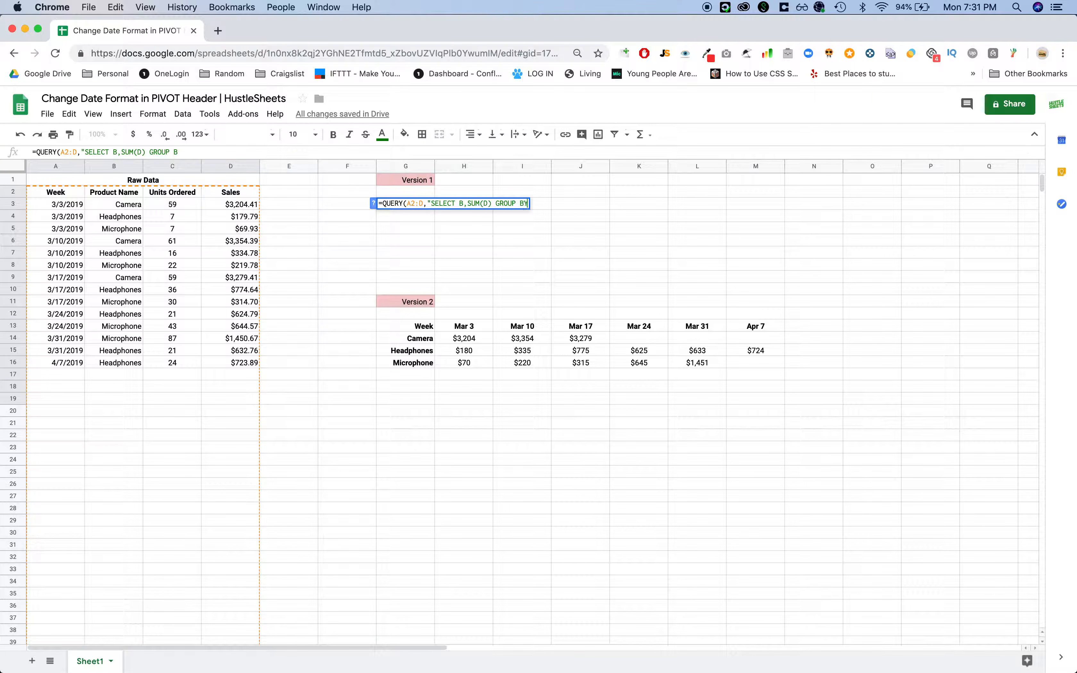
text( B PIVOT)
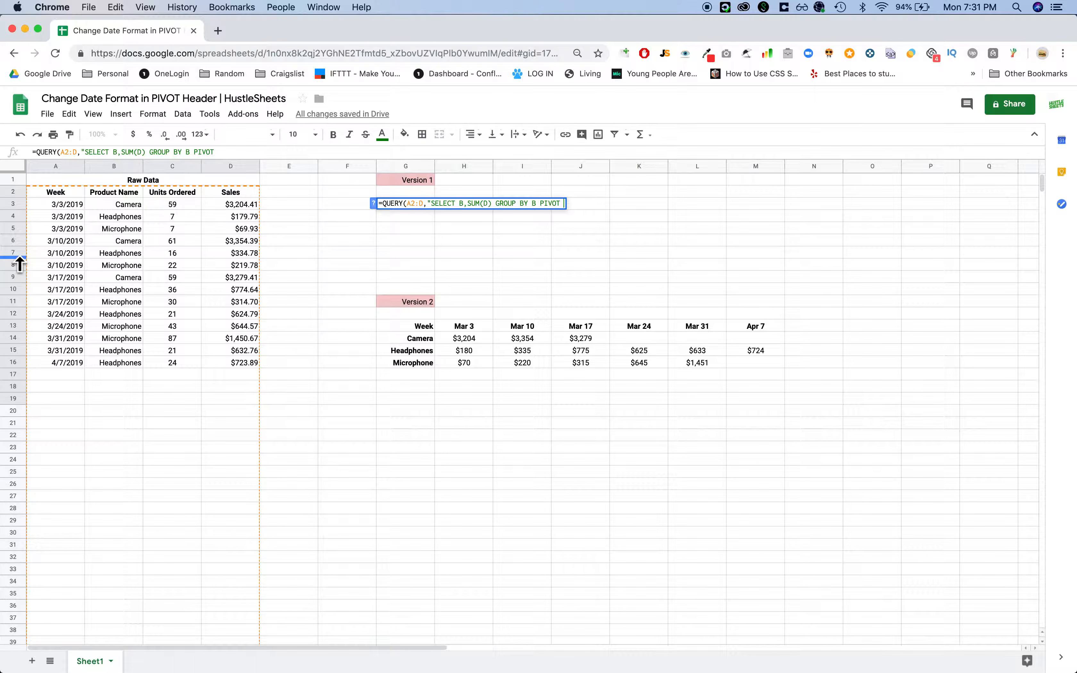
text( A)
key(Return)
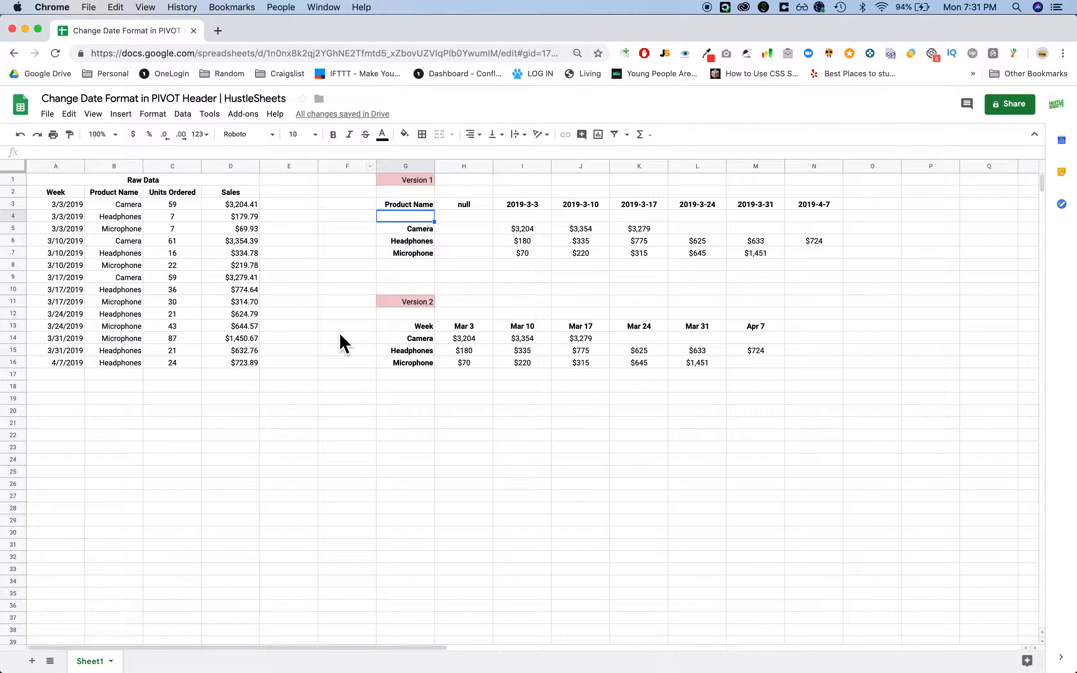
Step: Replace the Version 2 formula in G13 with =QUERY(A2:D,"SELECT A,SUM(D) GROUP BY A PIVOT B")
click(429, 331)
key(Delete)
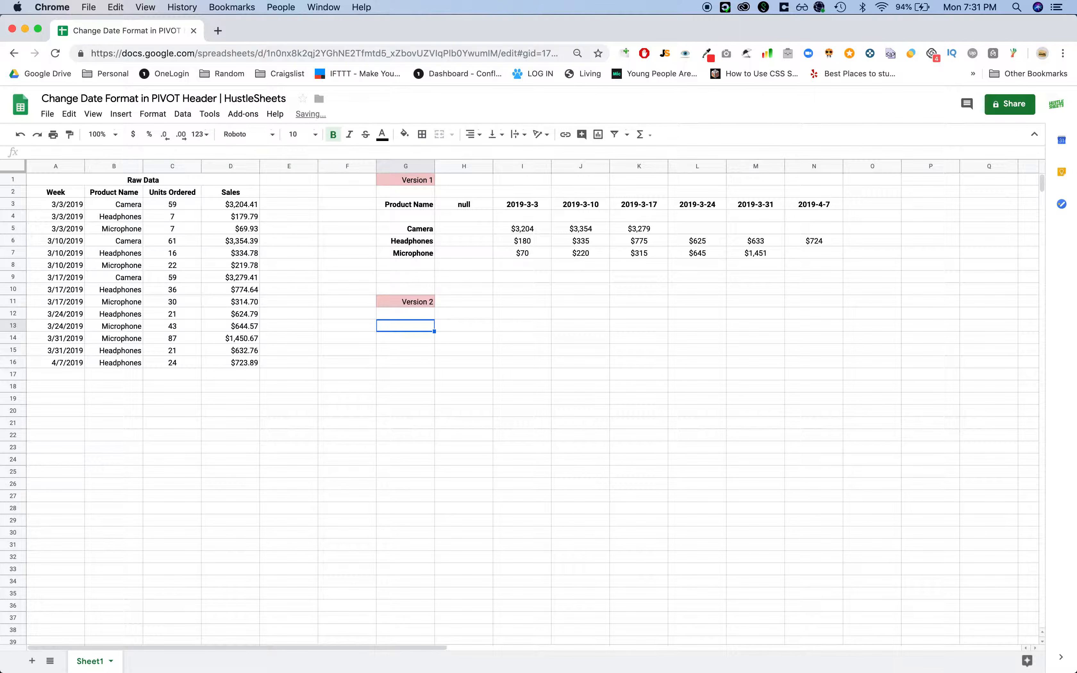
text(=Q)
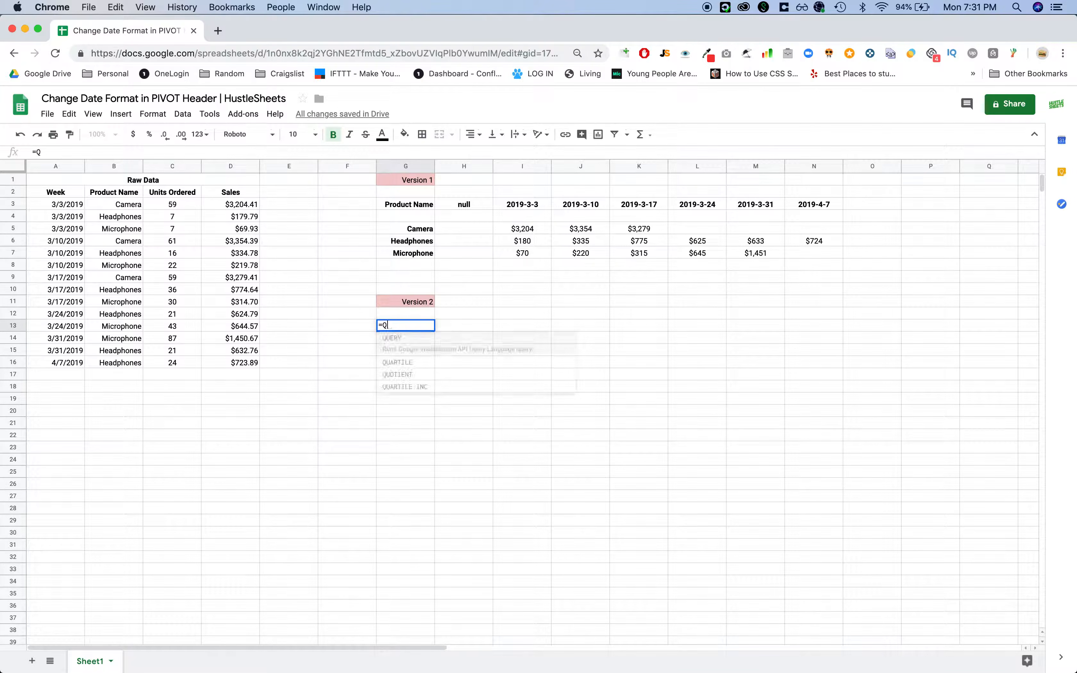
text(UERY()
drag(50, 194, 257, 644)
text(,")
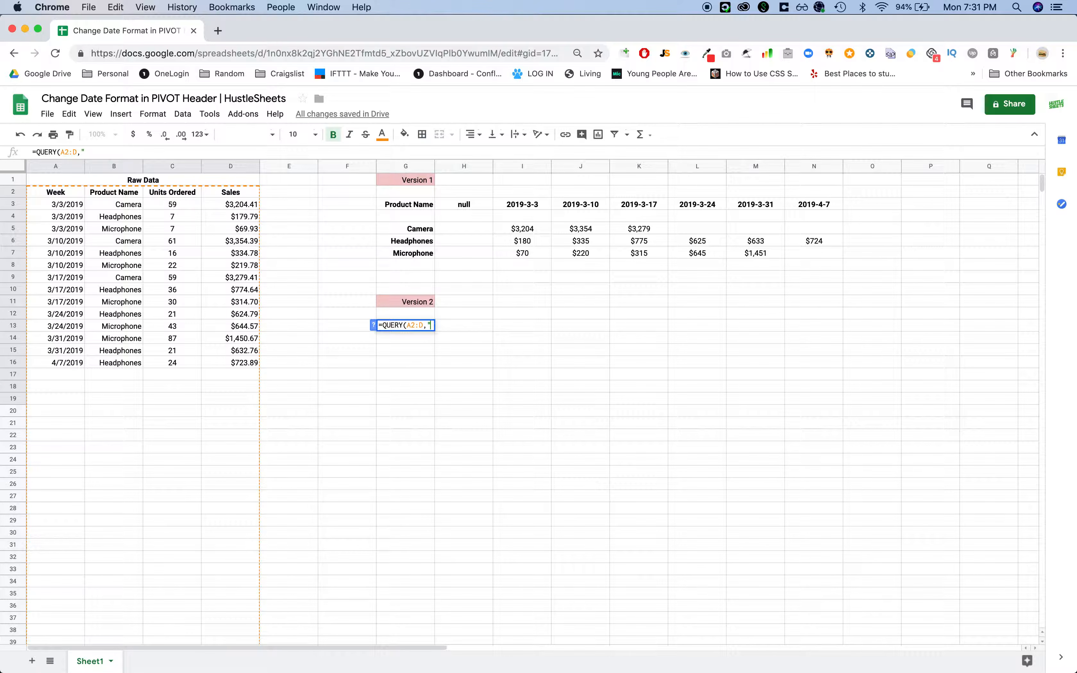
text(SELECT)
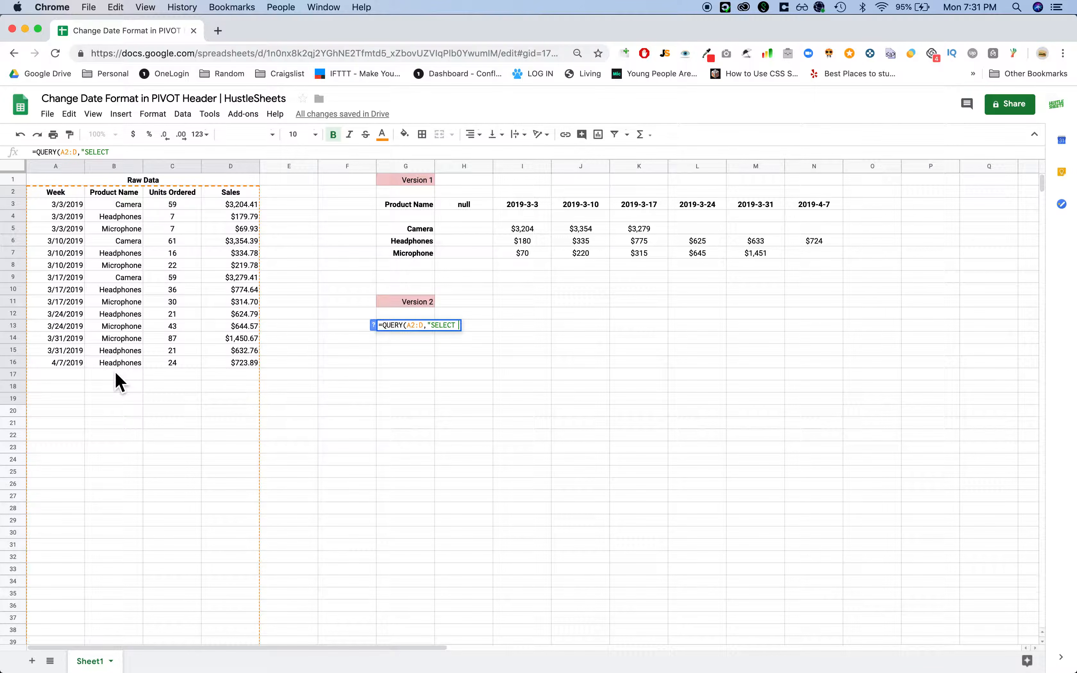
text(A,SUM()
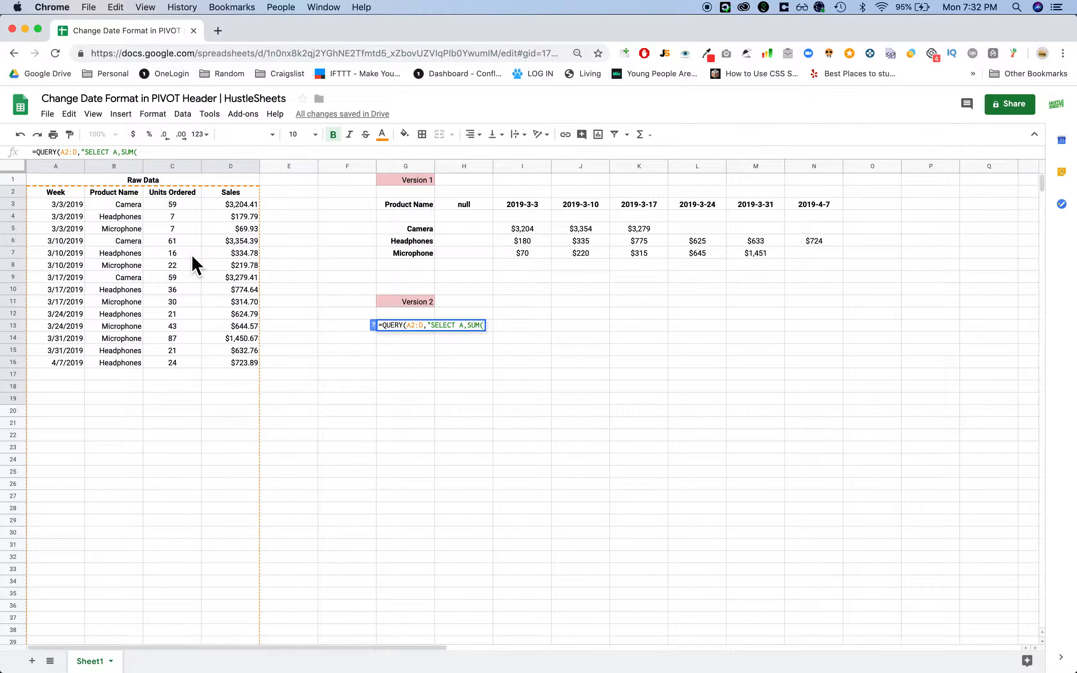
text(D) GROUP )
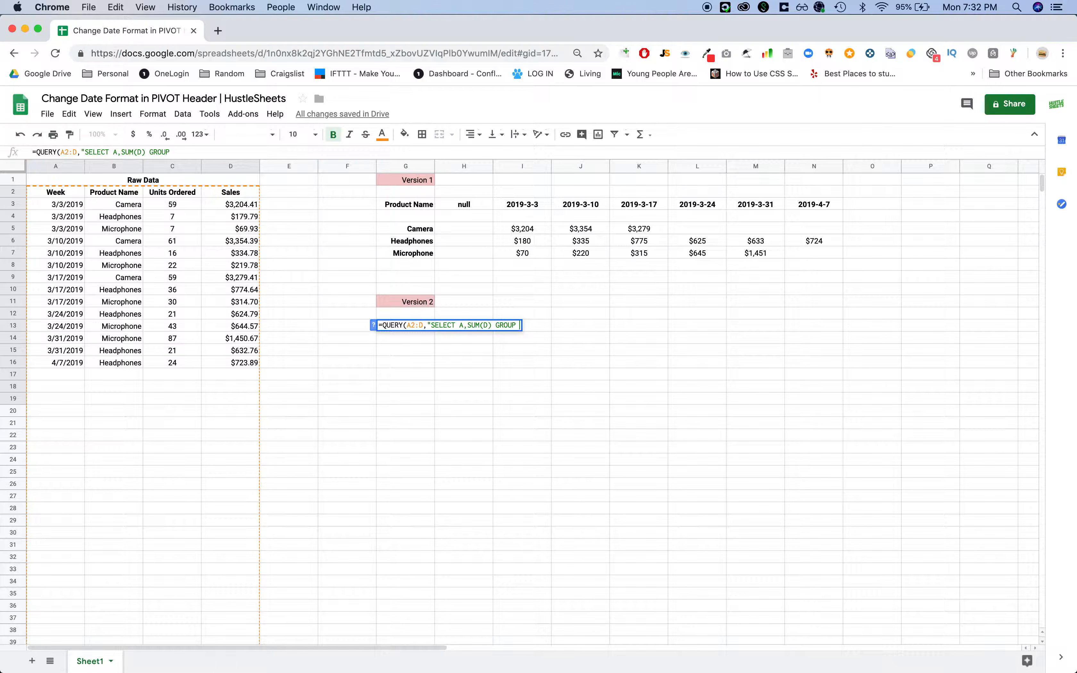
text(A PIVOT )
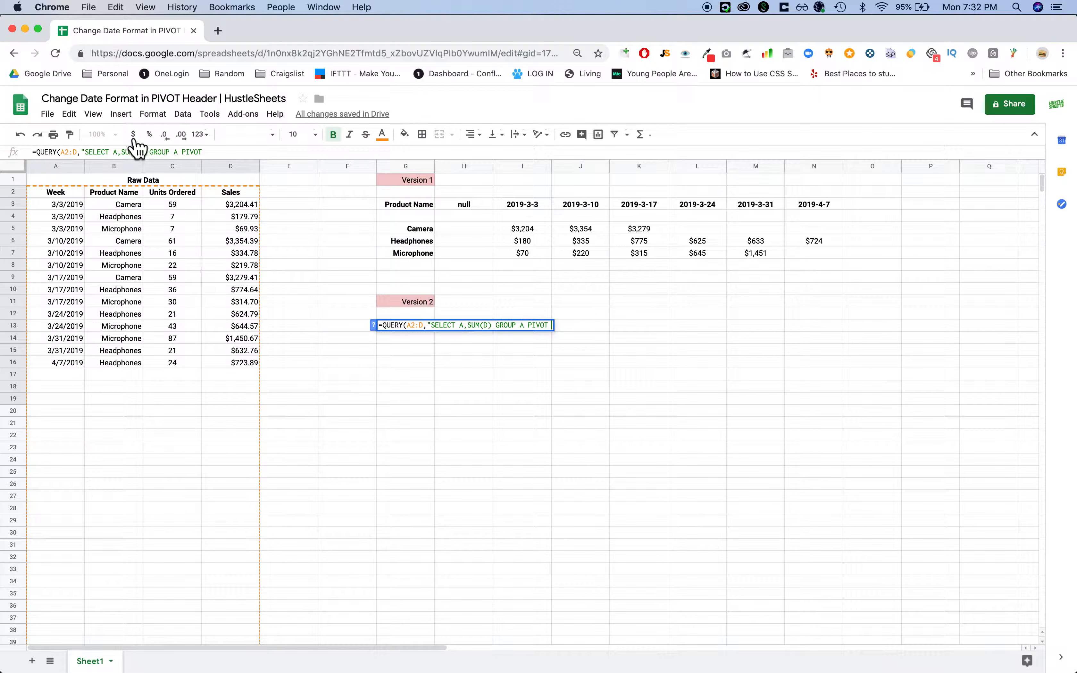
text(B"))
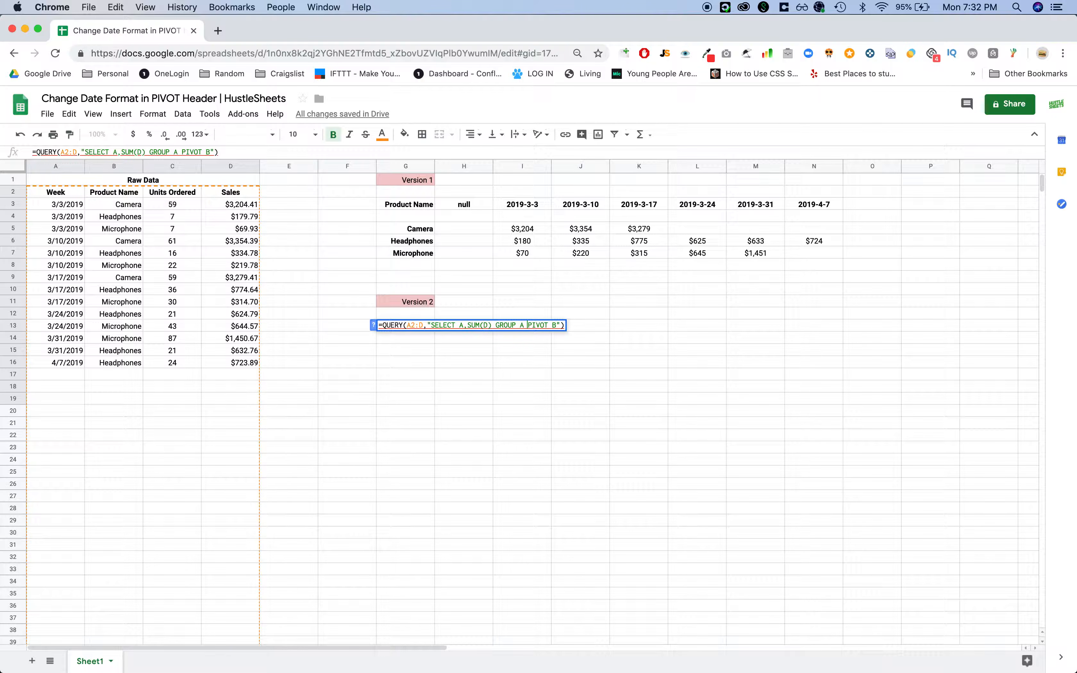
text(BY)
key(Return)
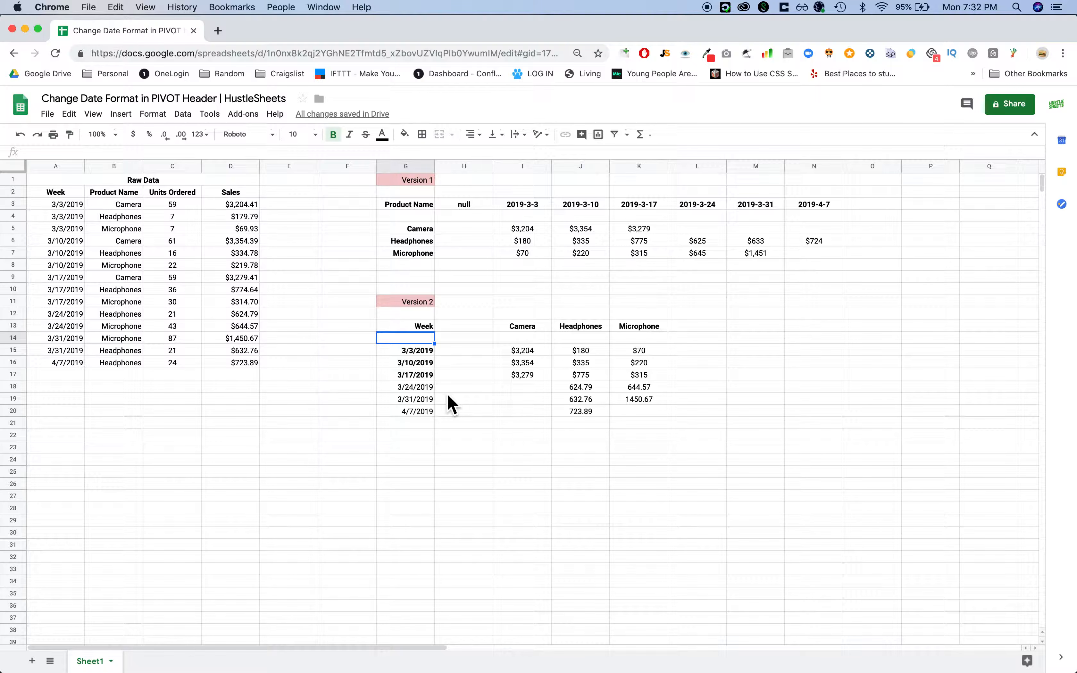
Step: Wrap the Version 2 query in G13 in TRANSPOSE, giving =TRANSPOSE(QUERY(A2:D,"SELECT A,SUM(D) GROUP BY A PIVOT B"))
key(Right)
key(Down)
key(Right)
key(Left)
key(Up)
key(Left)
key(Up)
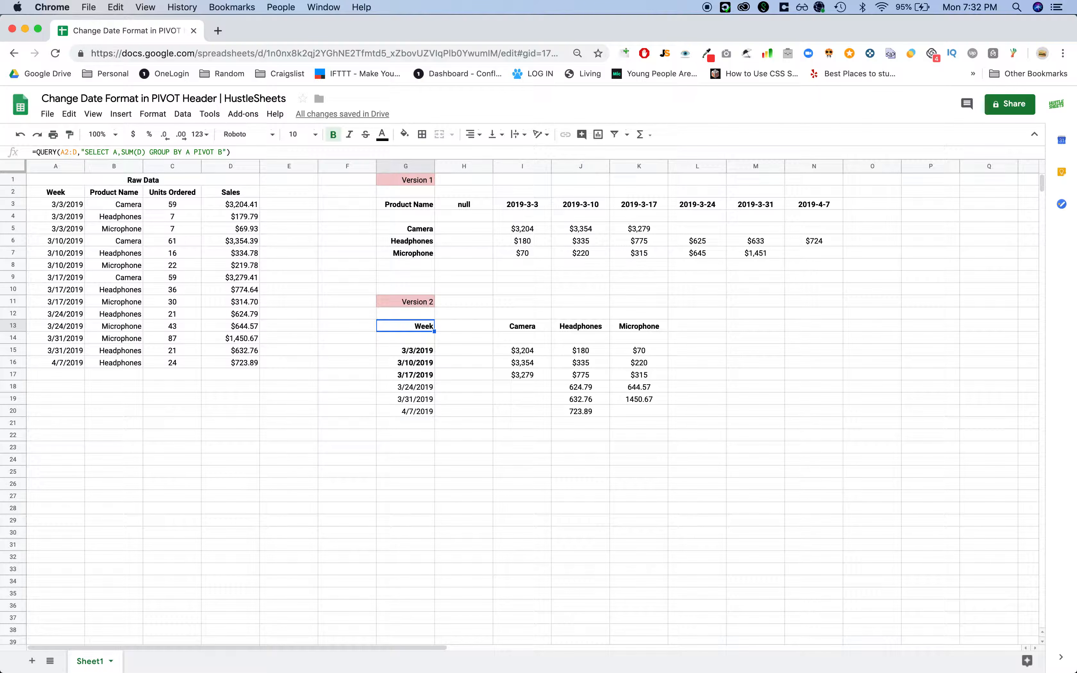
key(Return)
text(TRANSPOSE()
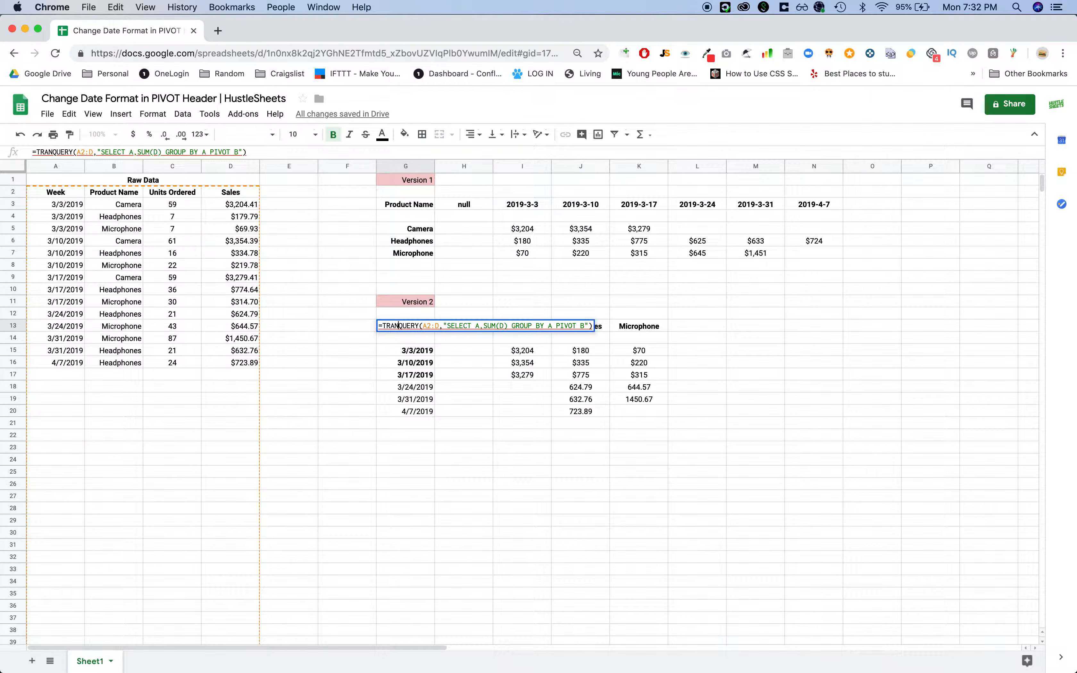
key(End)
text())
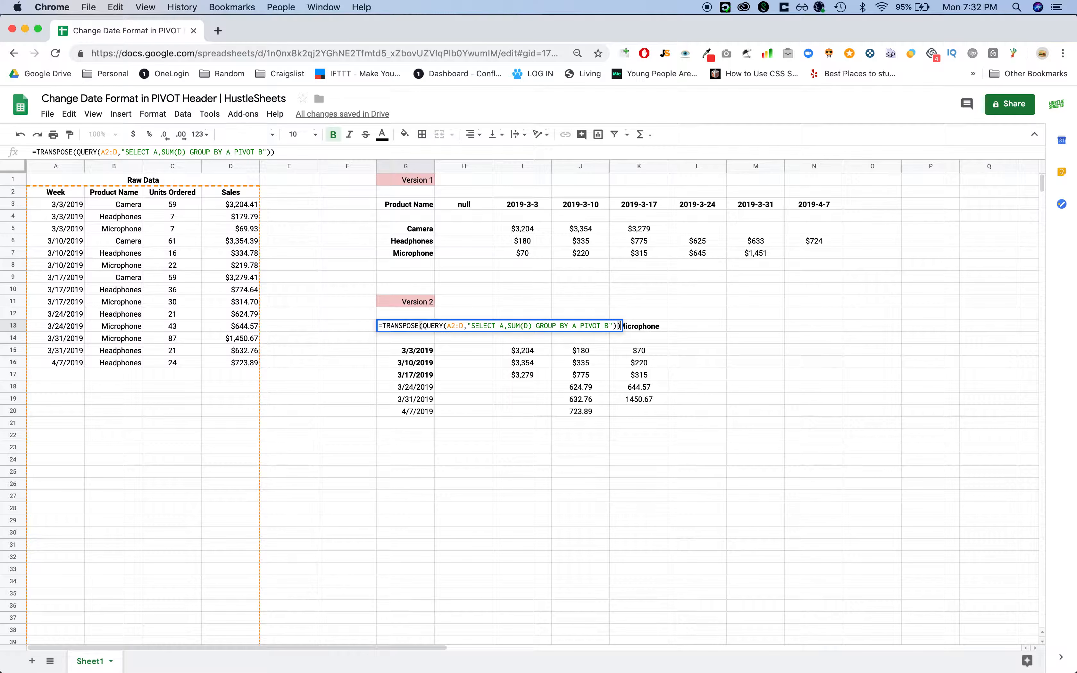
key(Return)
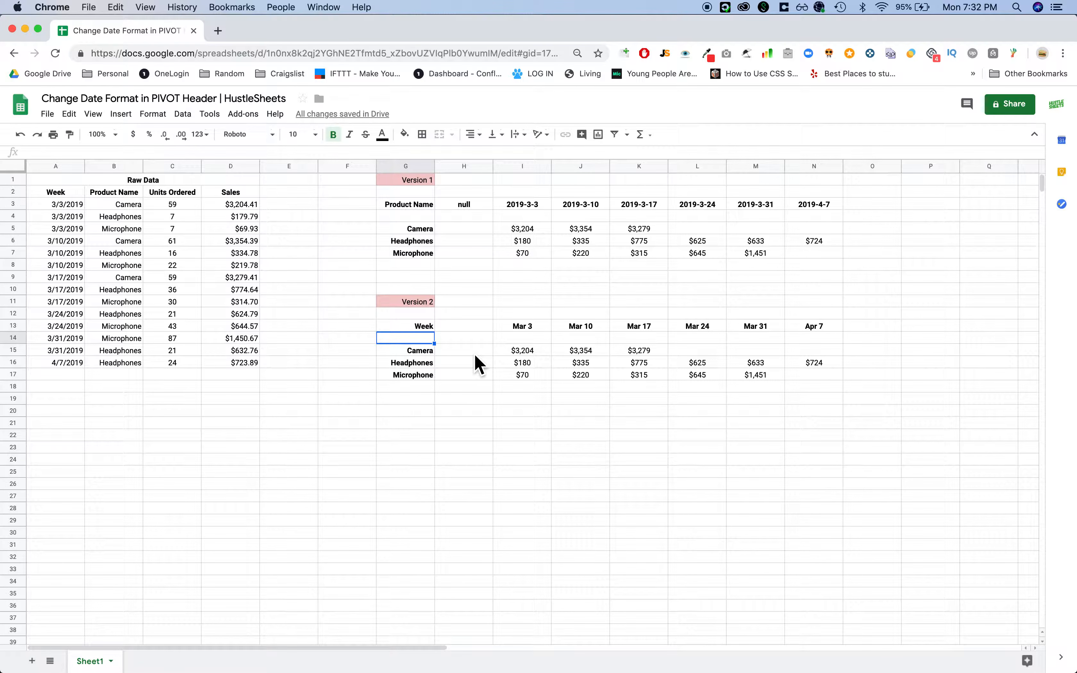
click(457, 351)
click(531, 330)
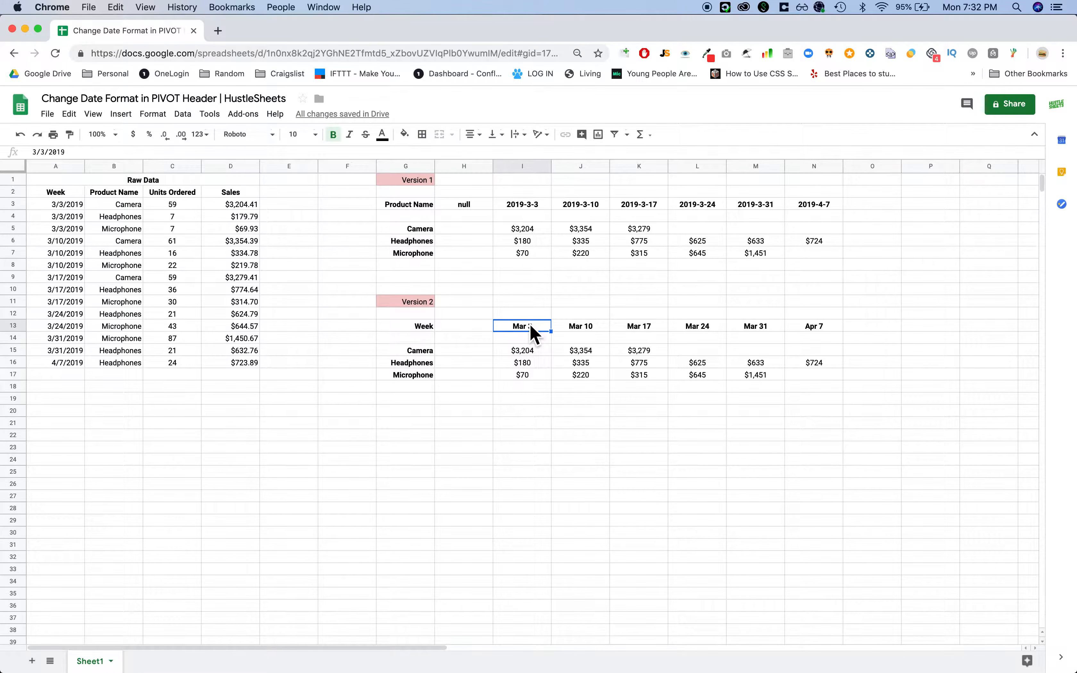
Step: Apply the Date number format (9/26/2008) to the Version 2 week headers in I13:N13
key(shift+super+Right)
click(154, 115)
mouse_move(191, 134)
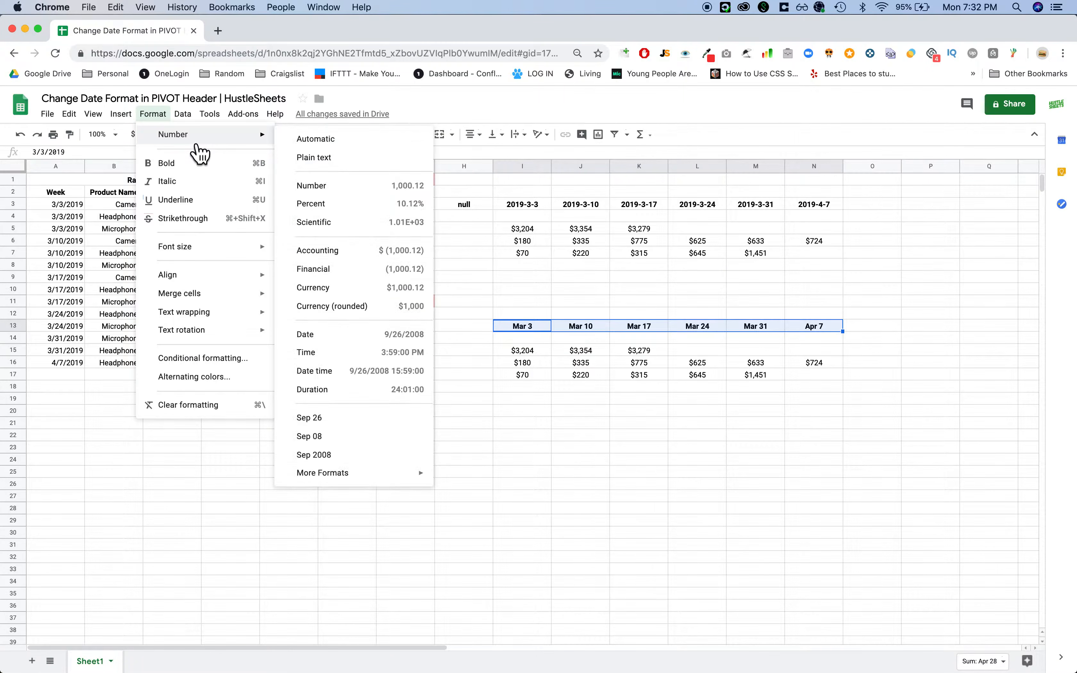
click(400, 335)
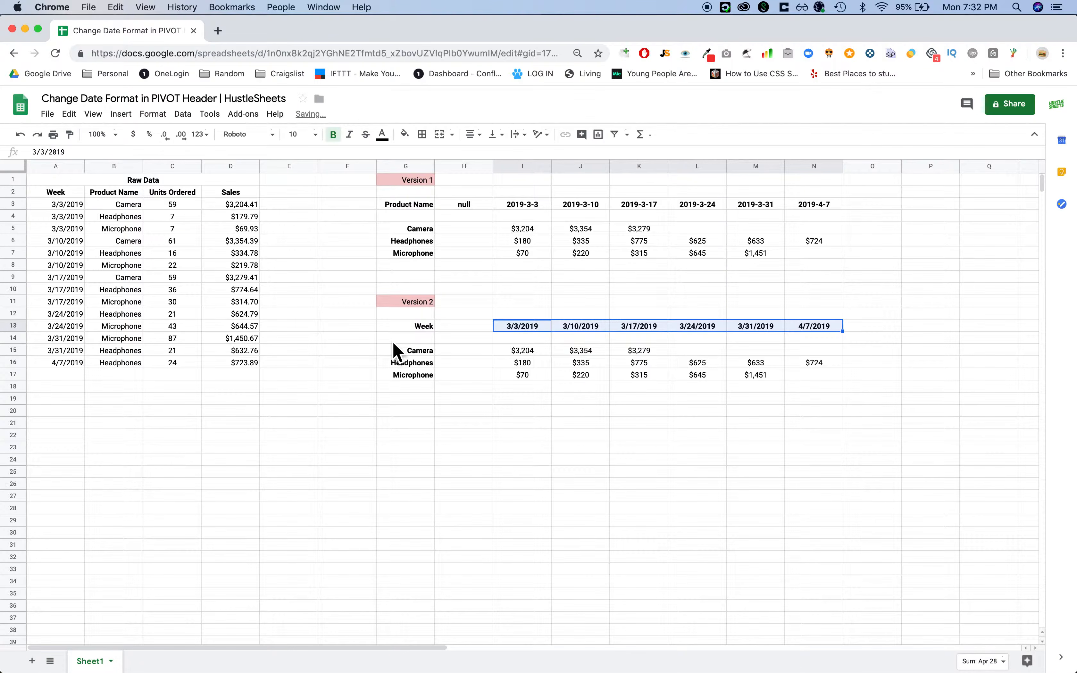
click(425, 412)
Step: Add WHERE A IS NOT NULL before GROUP BY in the Version 2 TRANSPOSE query in G13 to drop the blank row 14
click(433, 339)
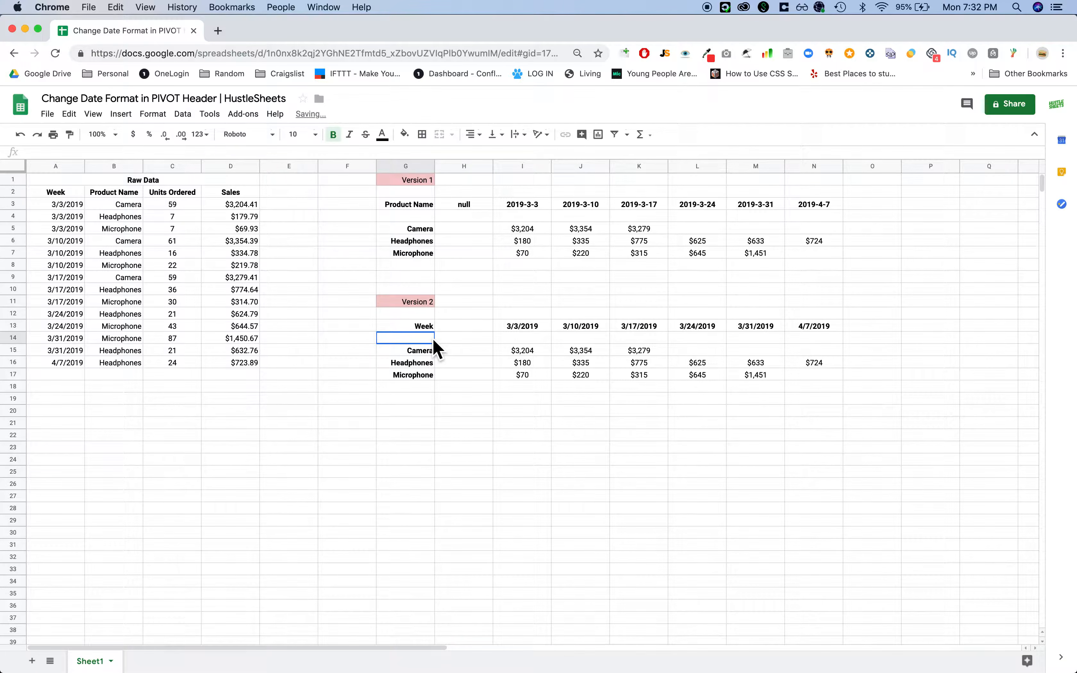
click(426, 328)
drag(425, 338, 856, 342)
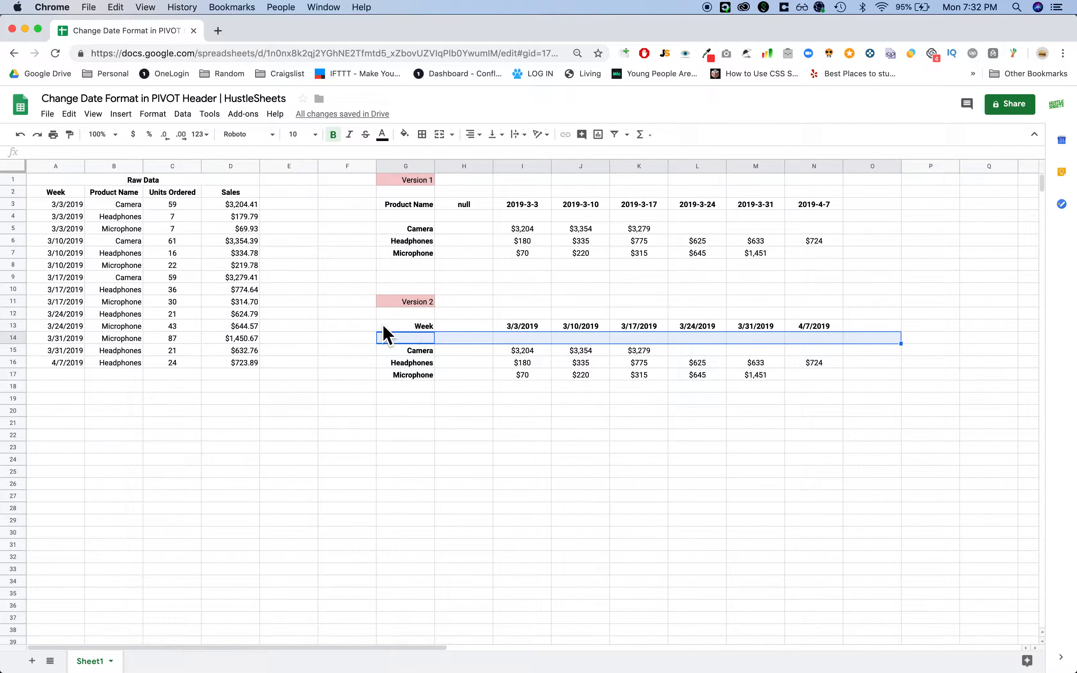
click(415, 328)
key(Return)
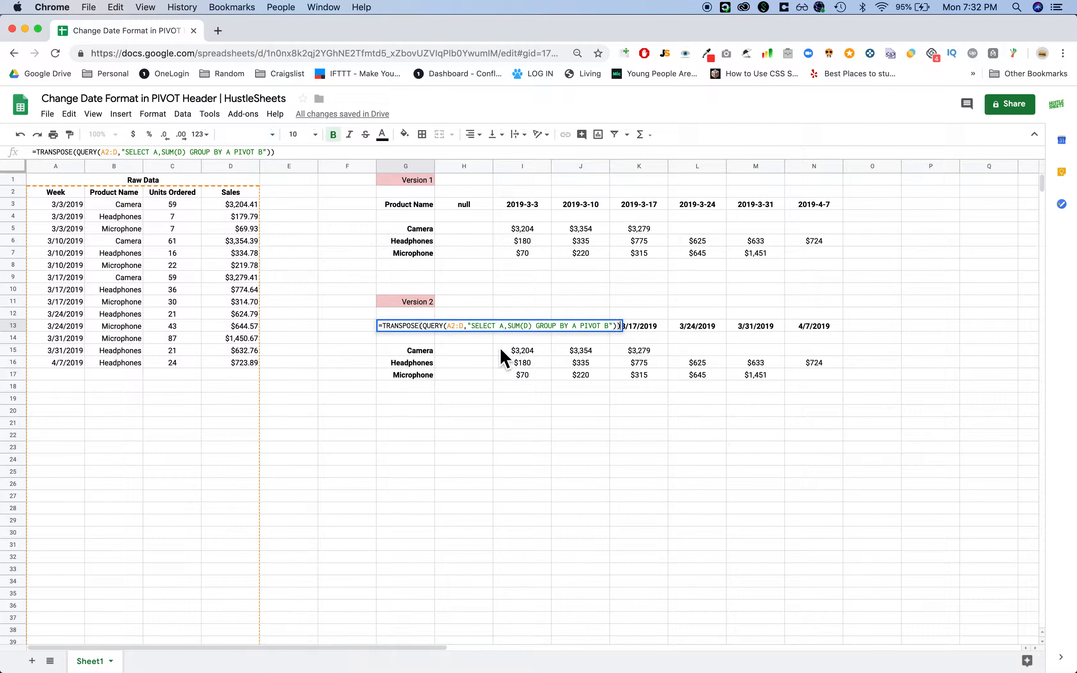
click(451, 332)
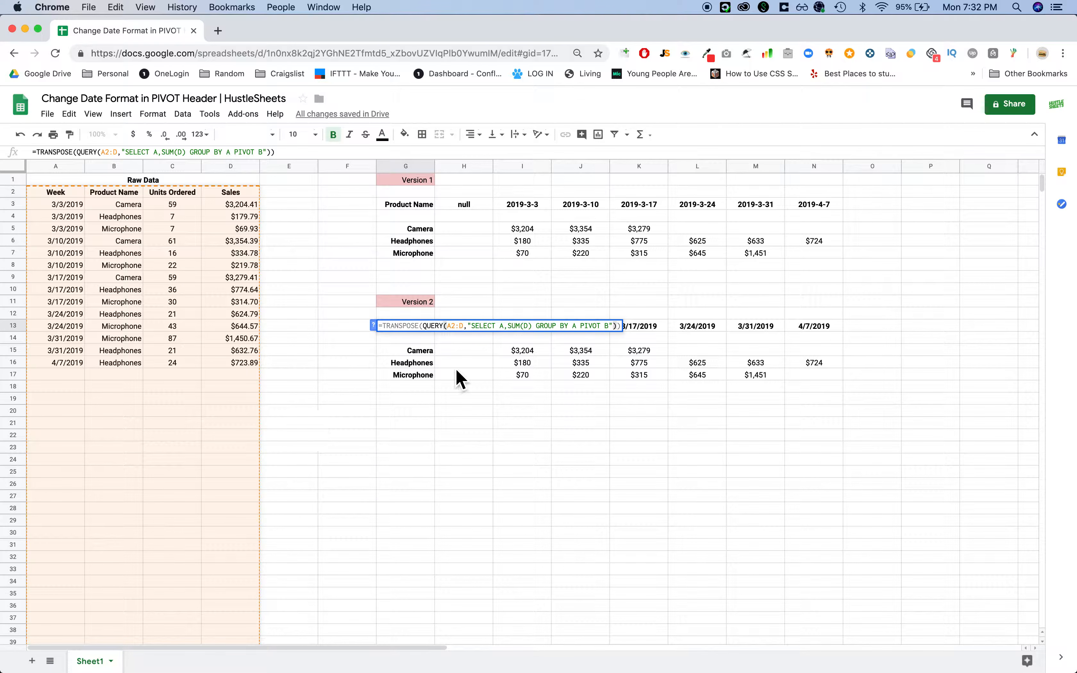
click(563, 330)
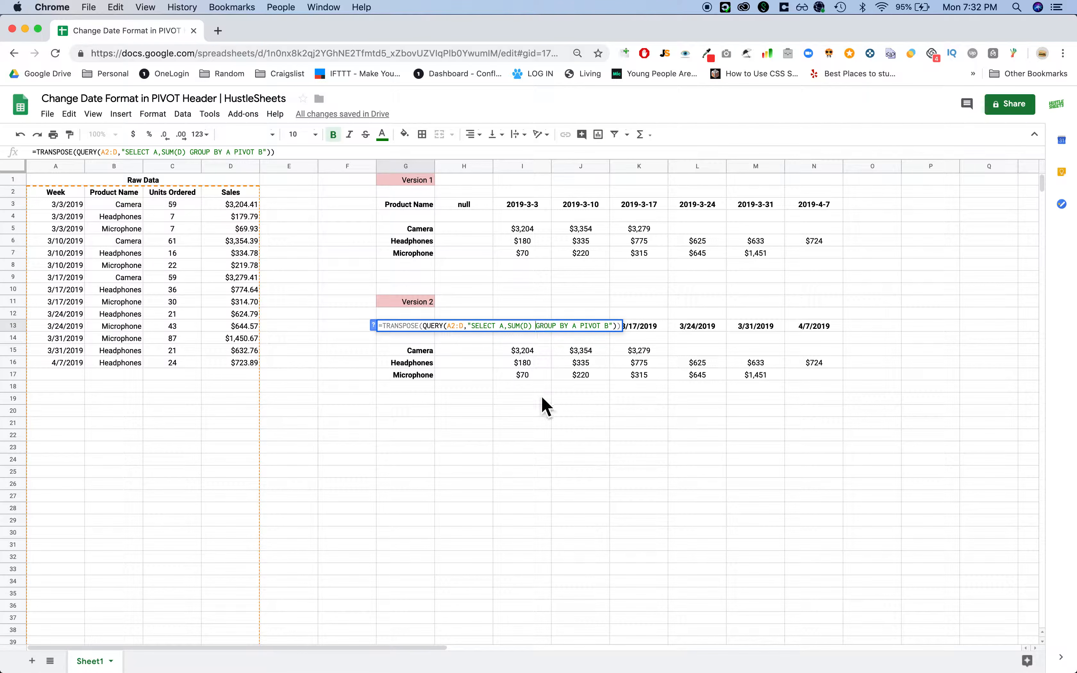
text(WHEE)
key(BackSpace)
text(RE )
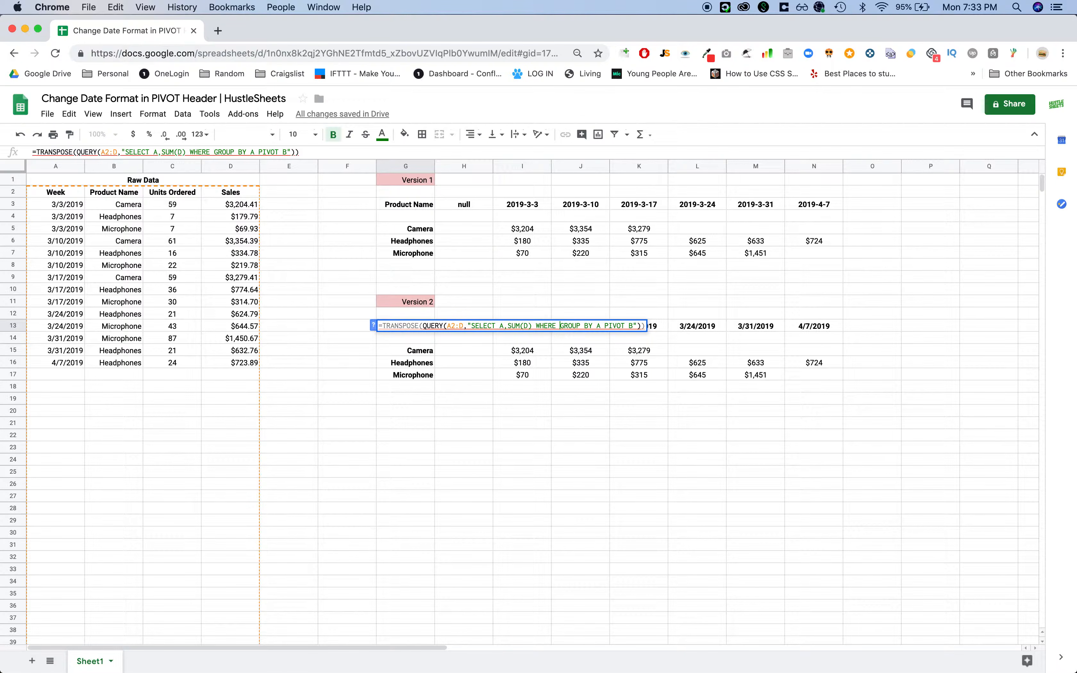
text(A IS NOT NU)
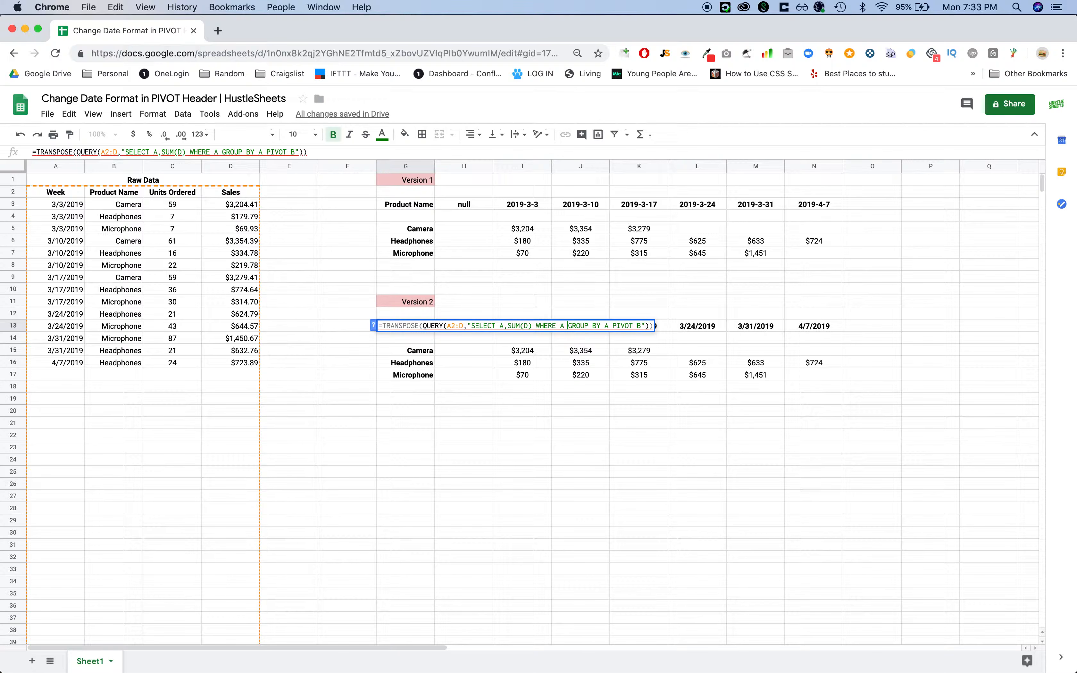
text(LL)
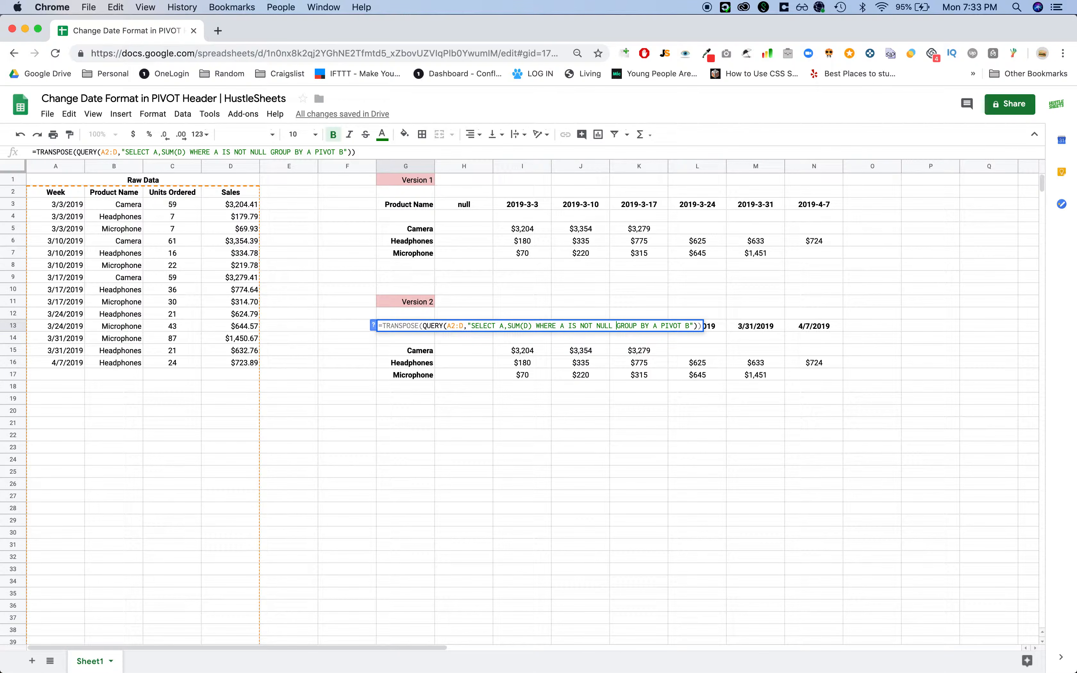
key(Return)
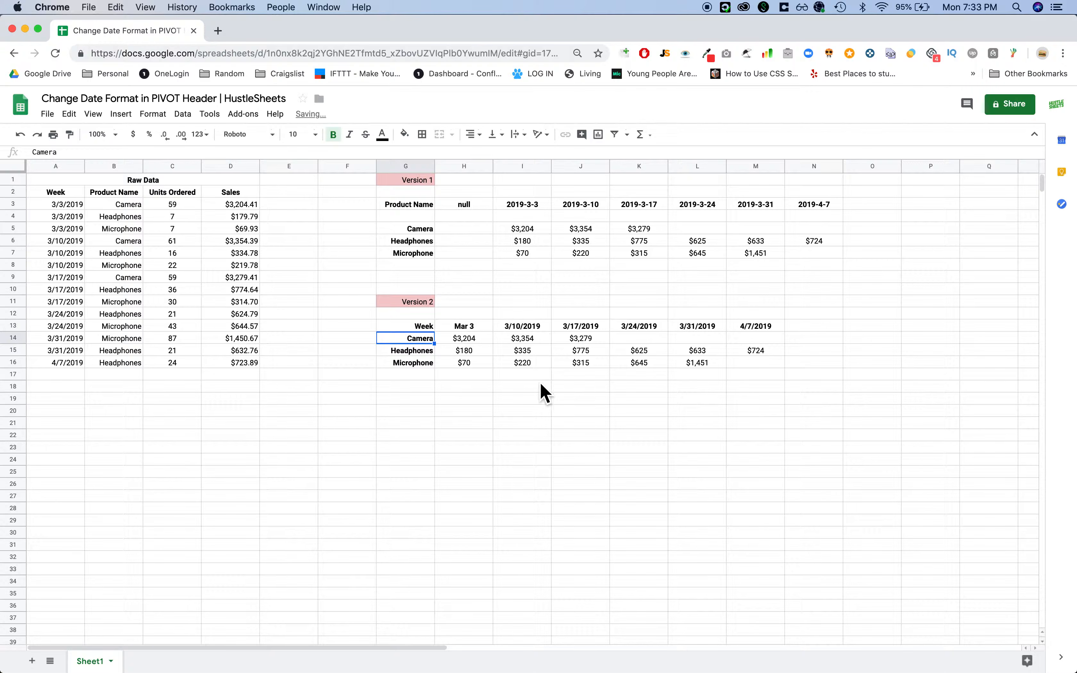
Step: Copy the formatting of week header I13 onto week header H13 with Paint format
click(522, 329)
click(70, 134)
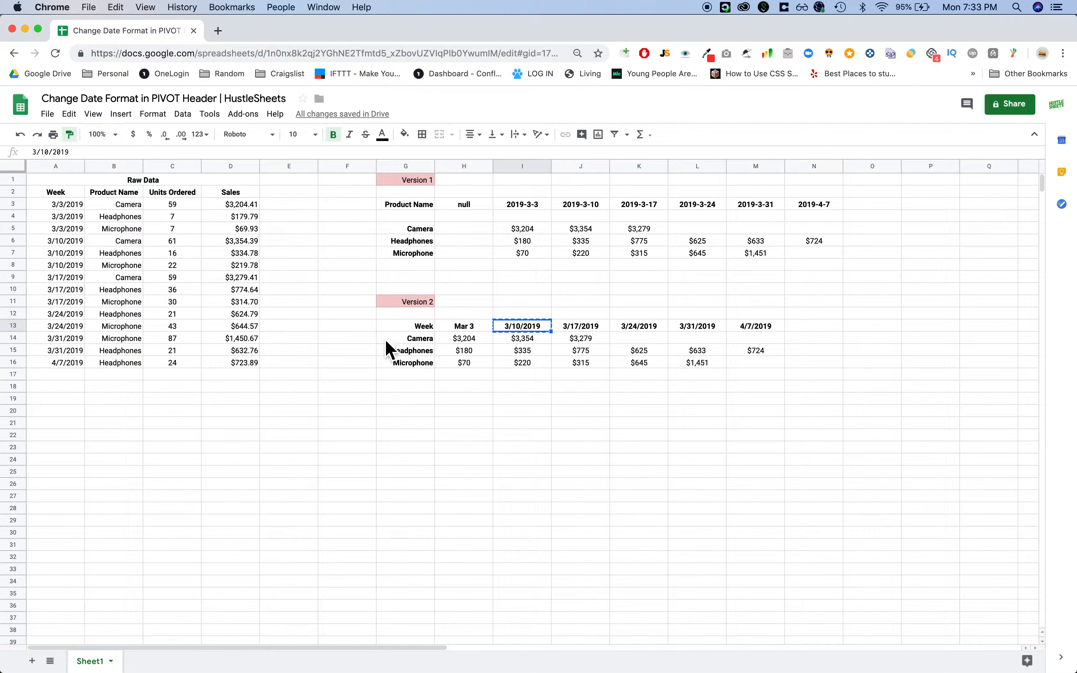
click(473, 332)
click(460, 397)
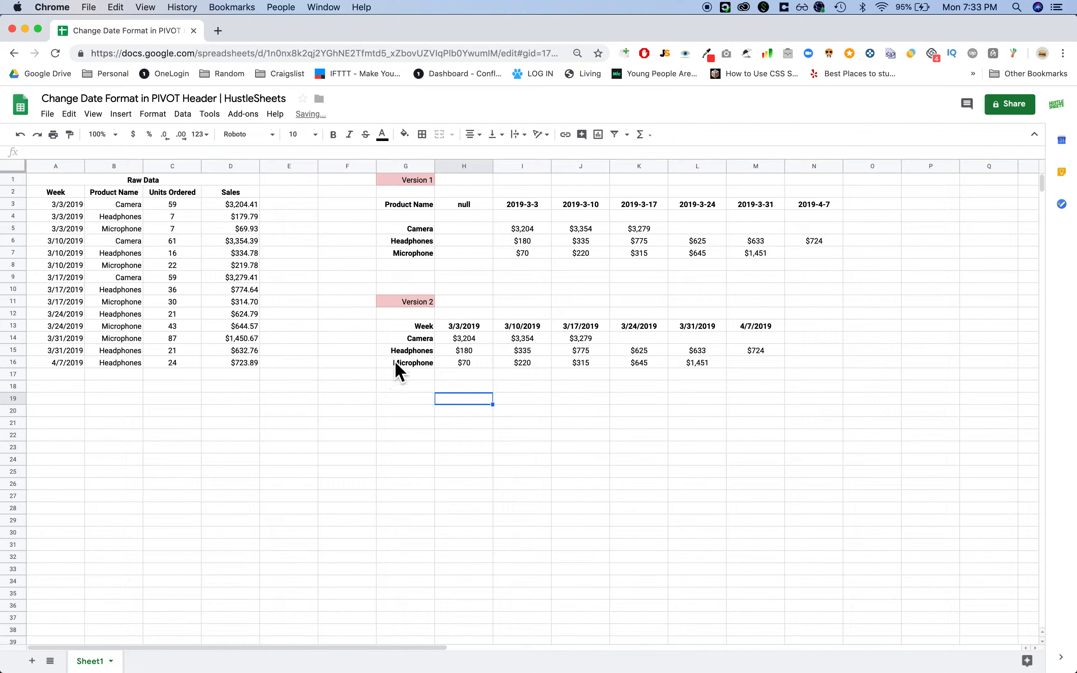
Step: Apply the "Sep 26" number format to the Version 2 week headers in H13:M13
drag(466, 331, 772, 337)
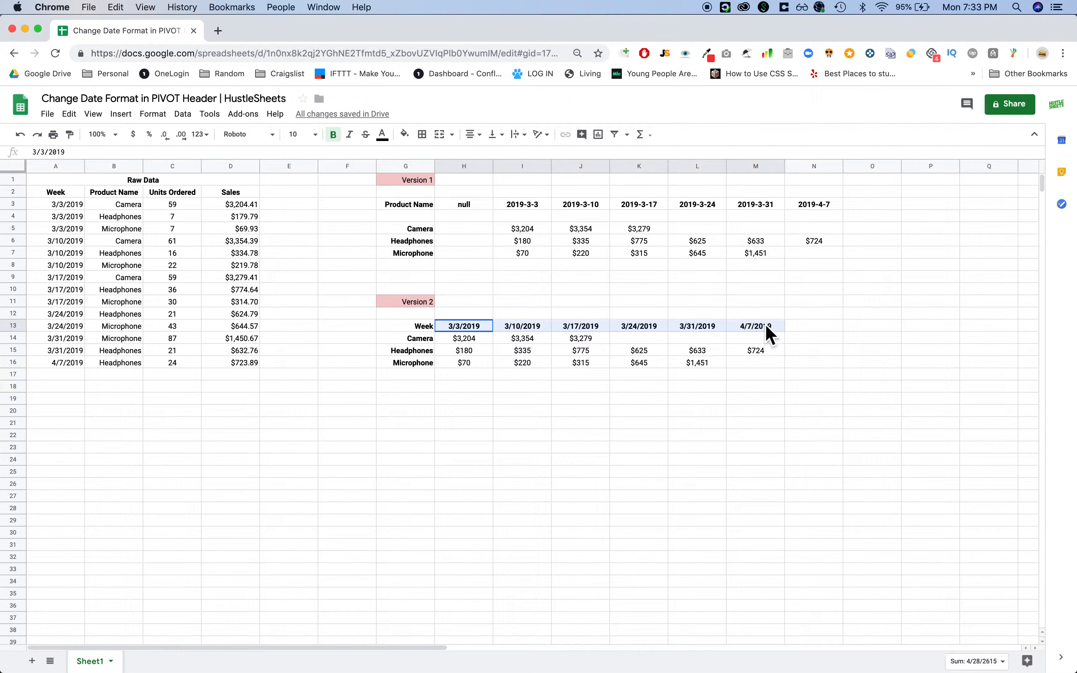
click(152, 113)
mouse_move(178, 135)
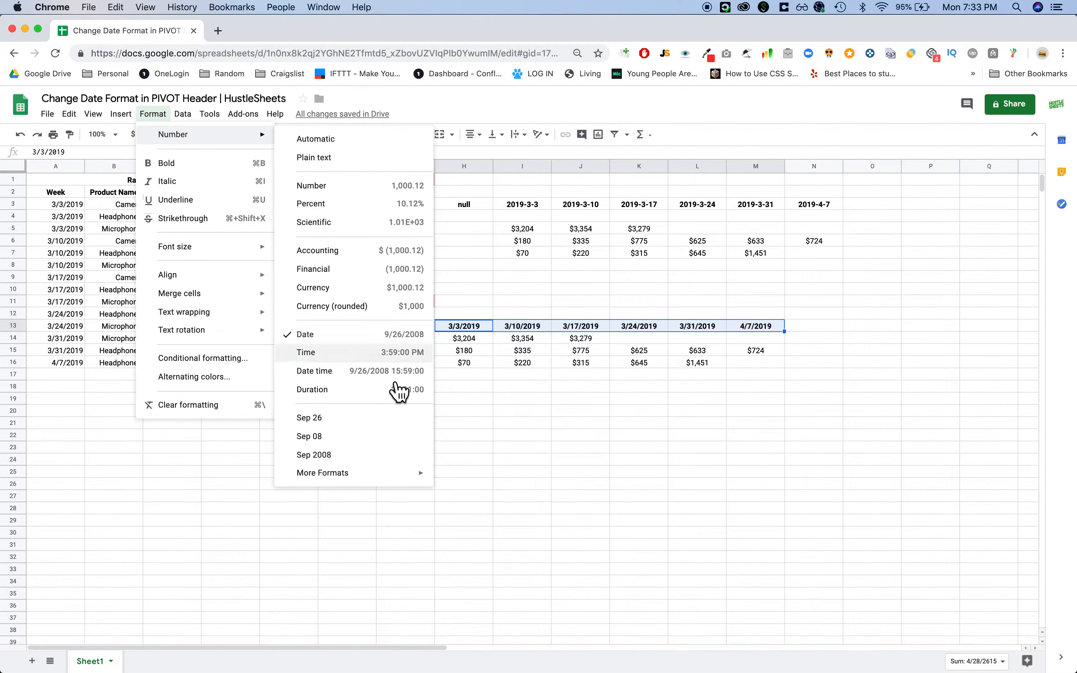
click(379, 420)
click(382, 423)
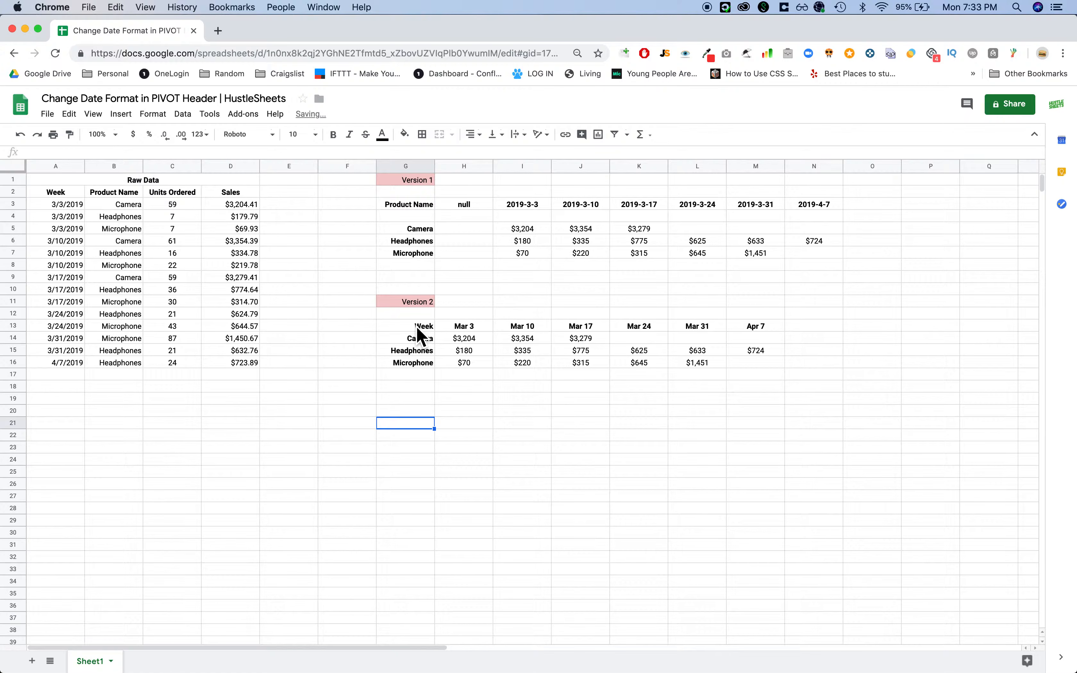
click(475, 459)
click(464, 342)
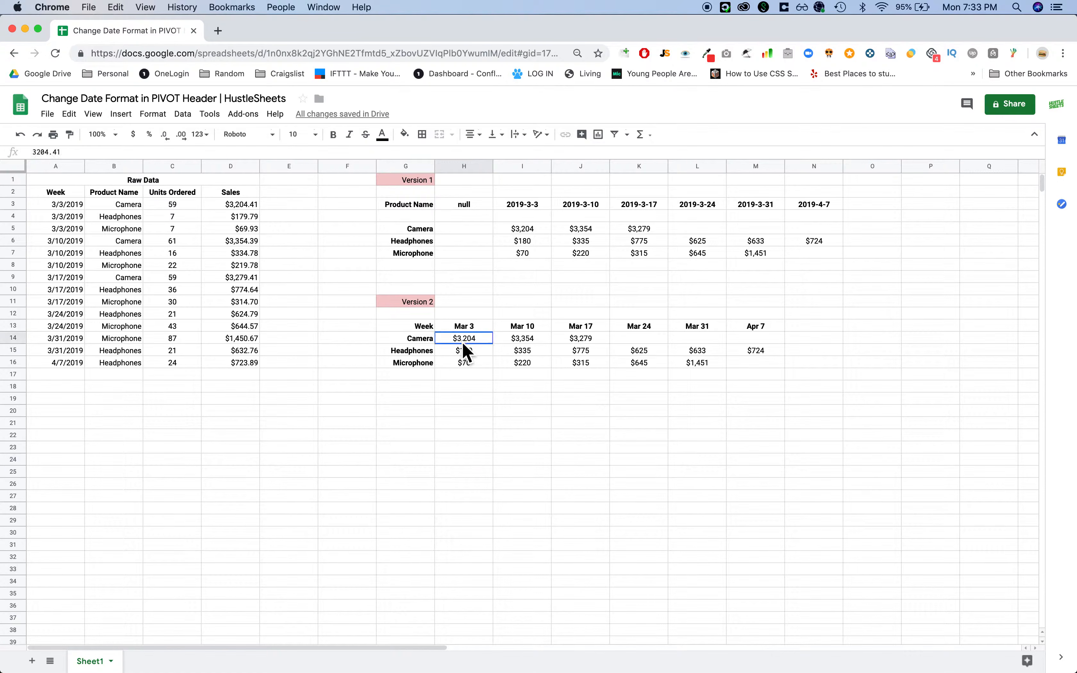
click(535, 343)
click(466, 350)
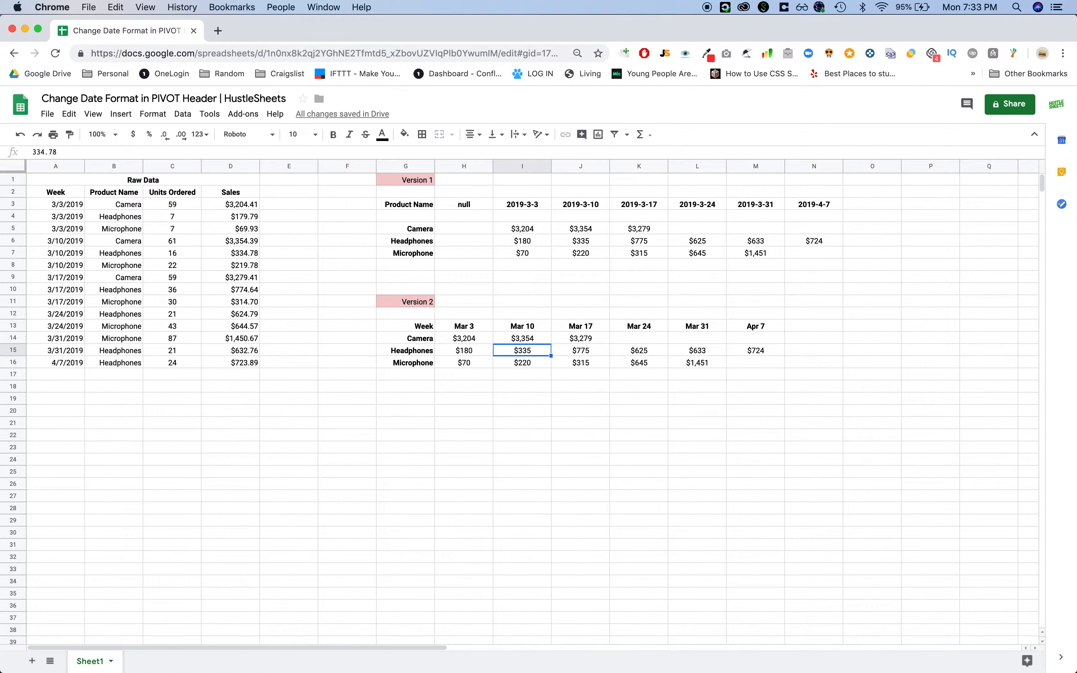
click(495, 392)
click(511, 450)
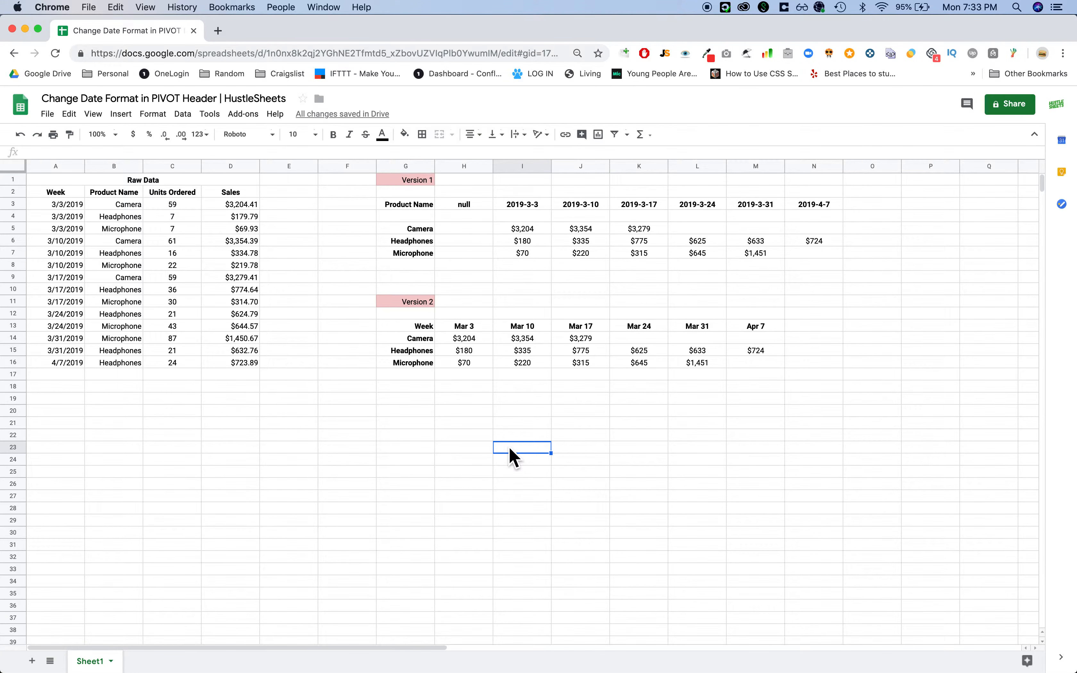
click(340, 451)
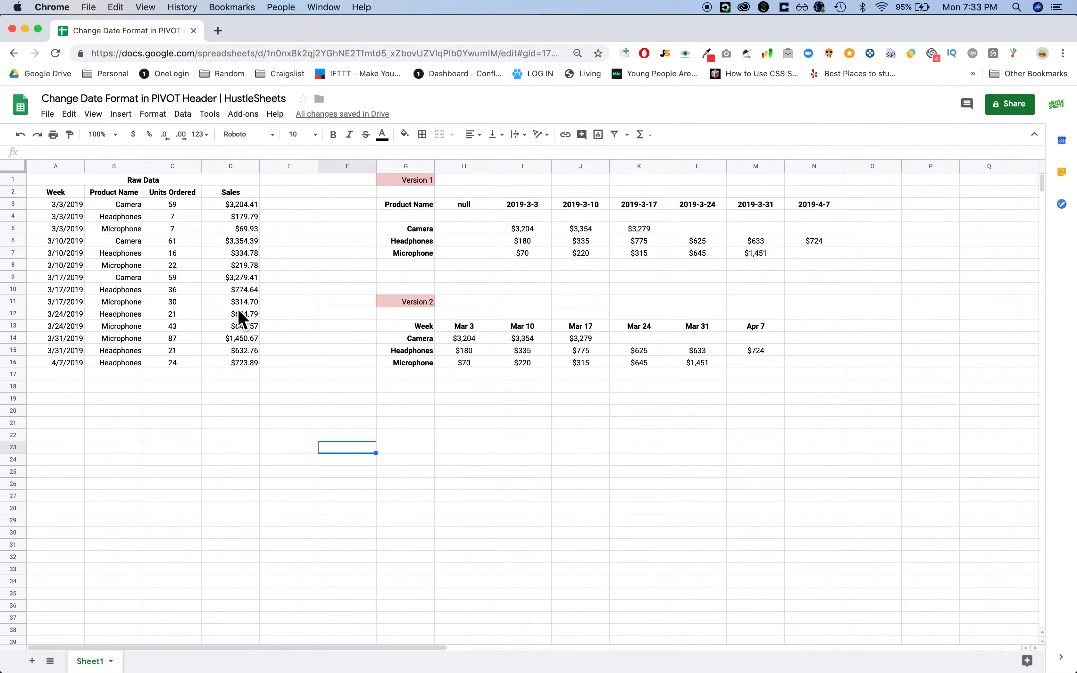
click(48, 114)
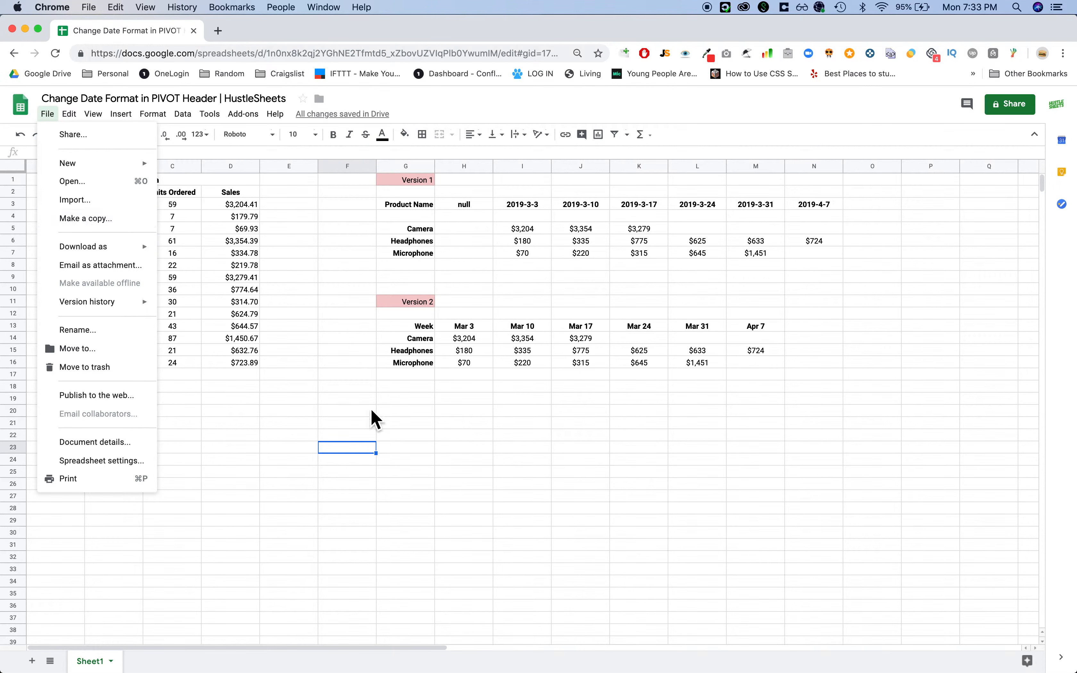
click(340, 323)
click(388, 304)
click(410, 329)
click(409, 216)
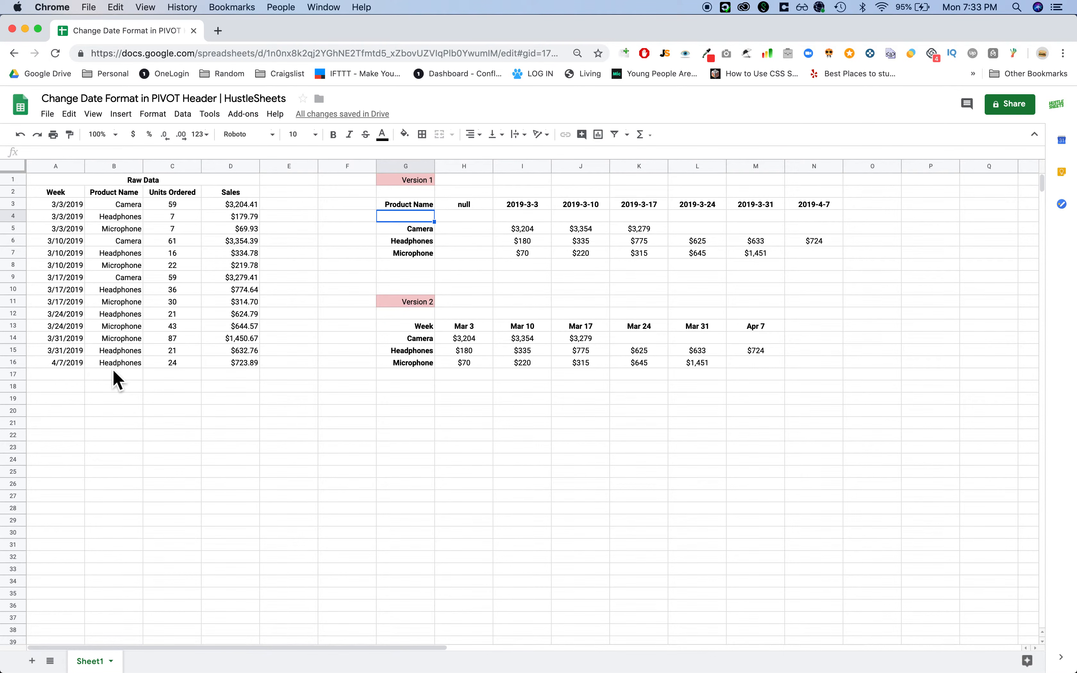
click(342, 501)
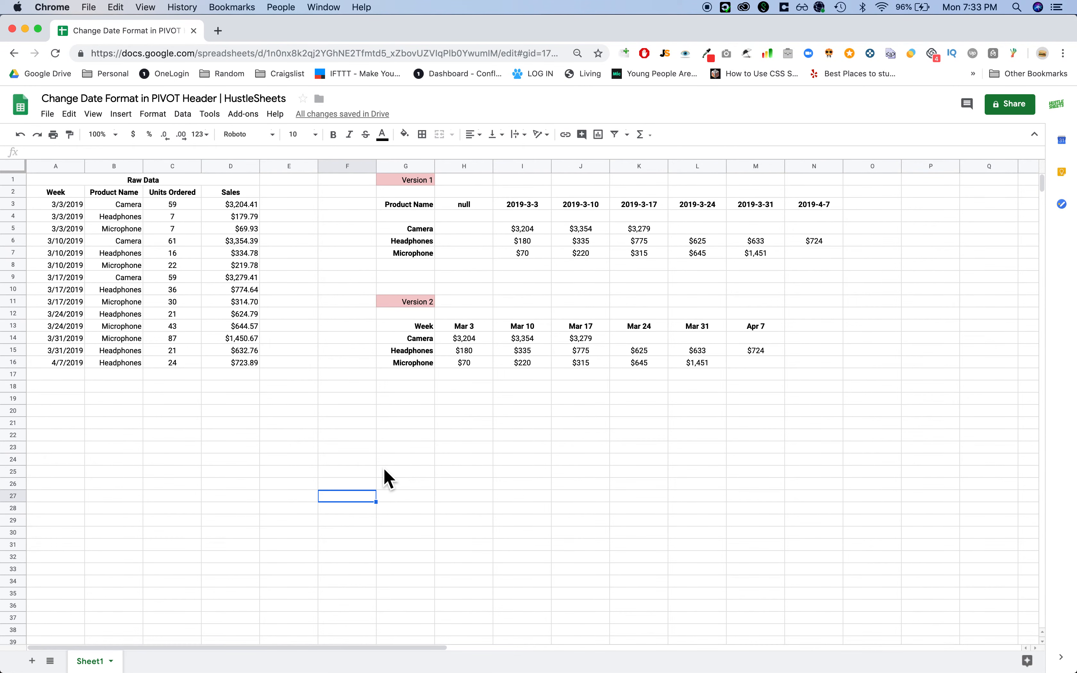
click(570, 451)
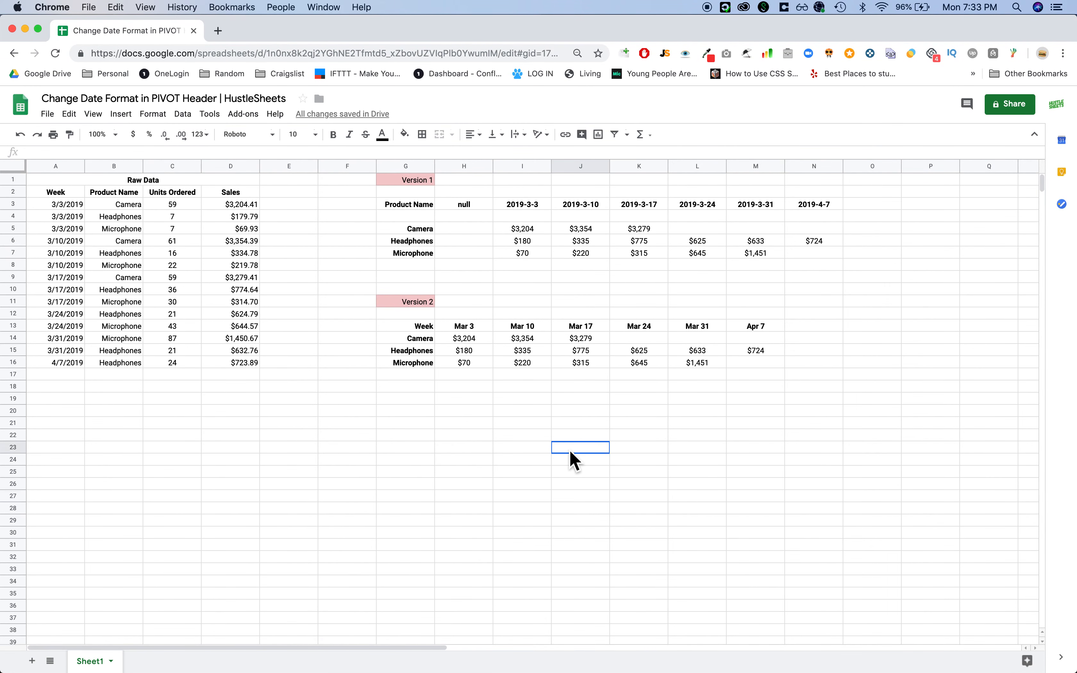